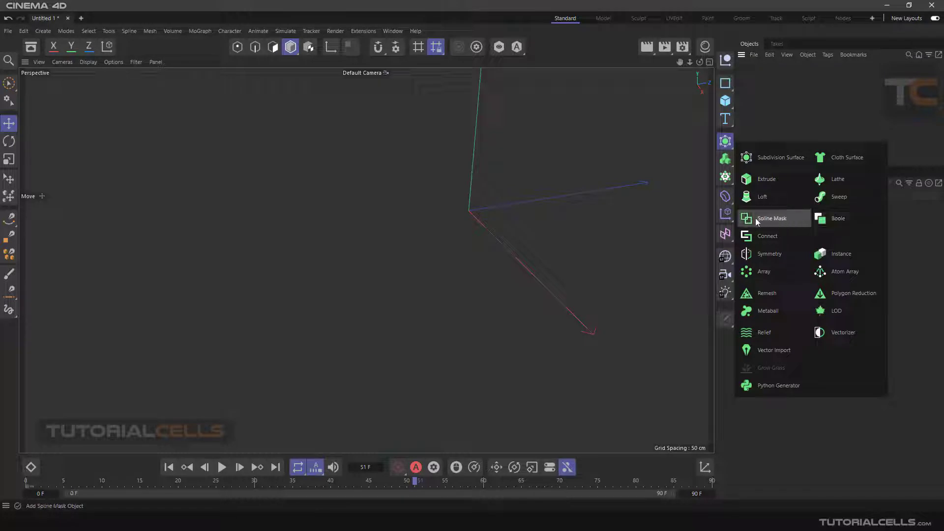
- Add a Boole generator and a cube primitive to the empty scene
click(830, 222)
mouse_move(532, 233)
alt+mouse_down()
mouse_move(550, 220)
mouse_move(538, 238)
alt+mouse_up()
click(725, 101)
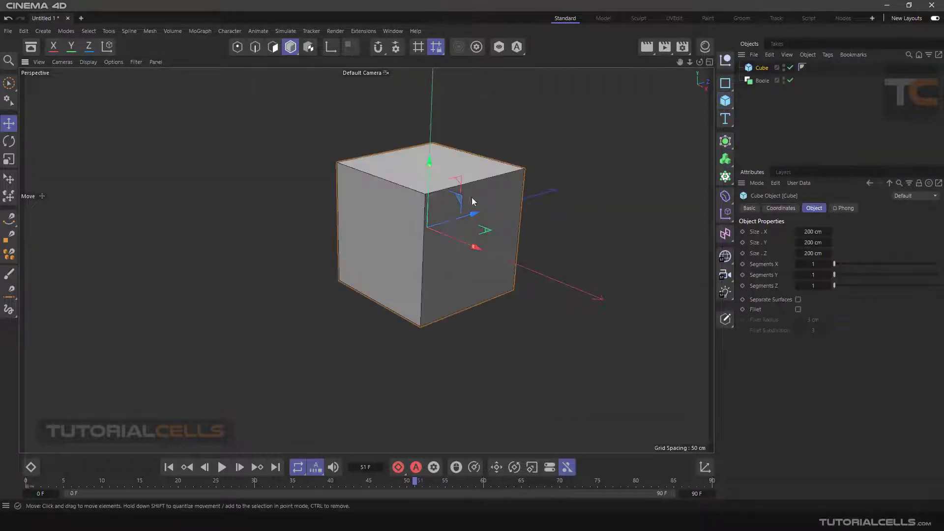
- Add a cylinder, shift it along X into the cube's side face and stretch its height to about 290 cm
click(730, 100)
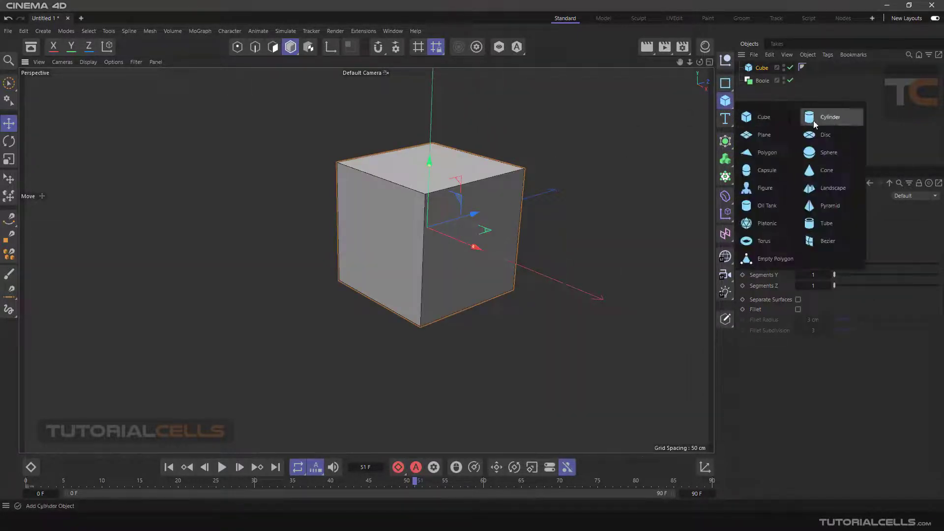
click(814, 120)
drag(475, 247, 515, 261)
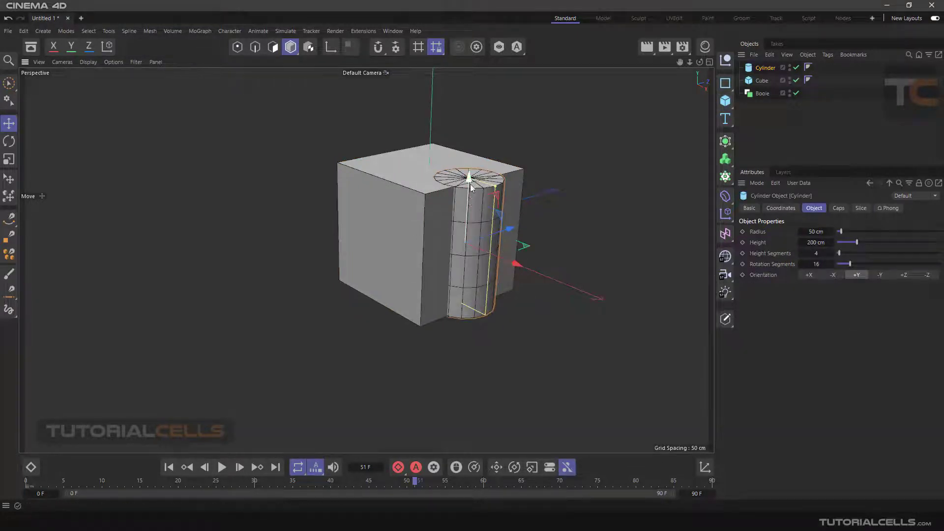
drag(469, 171, 407, 176)
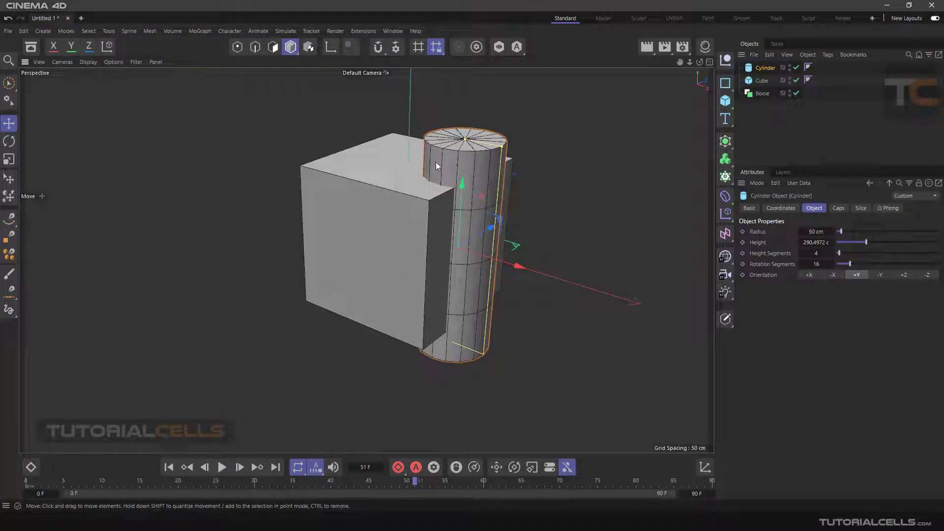
- Nest the cube inside the Boole as its first child and the cylinder as the second child
click(757, 94)
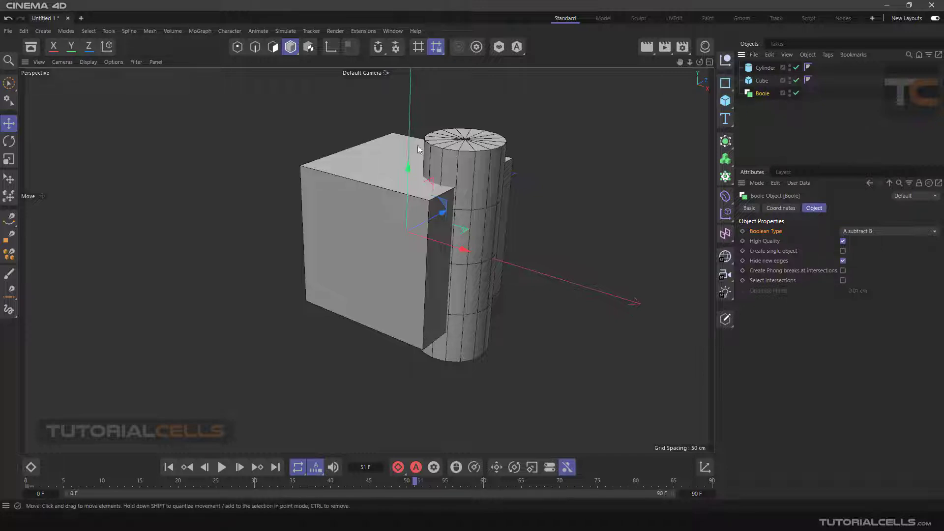
click(390, 167)
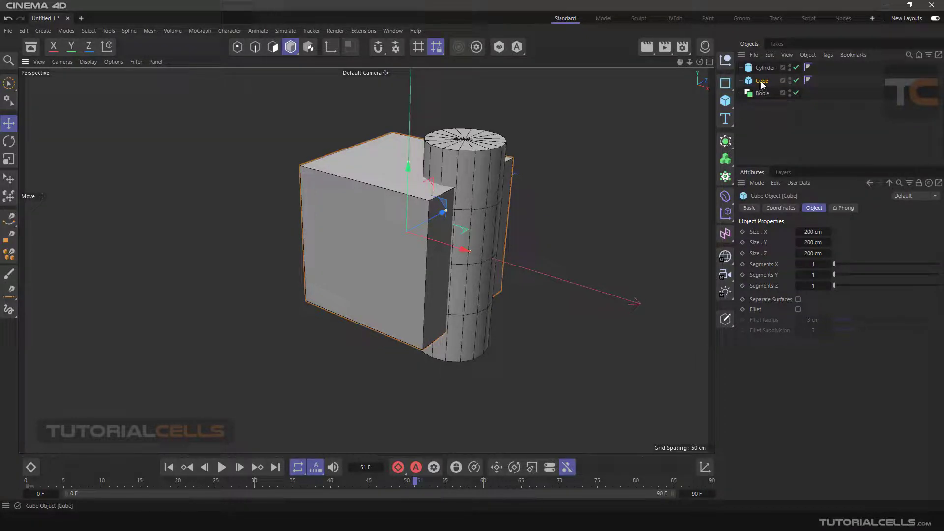
drag(758, 85, 763, 96)
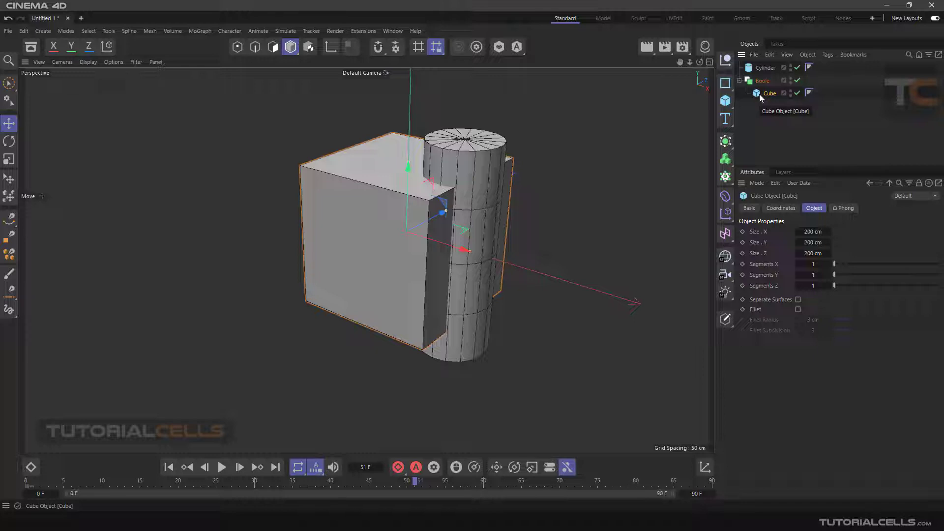
click(766, 68)
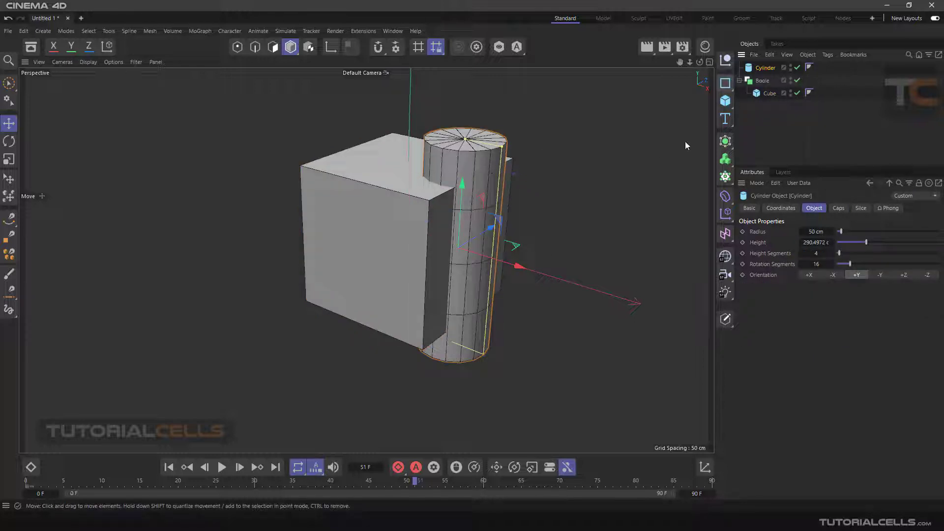
drag(765, 70, 766, 98)
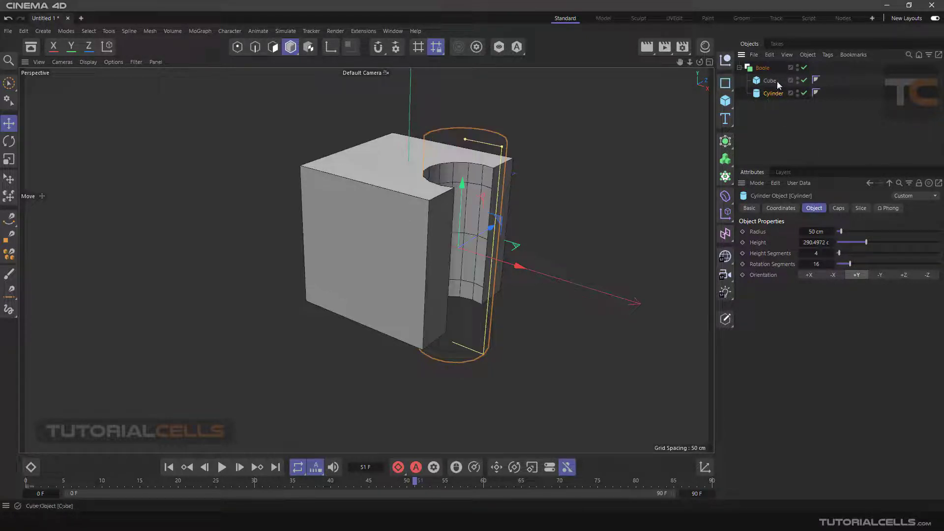
- Set the Boole object's Boolean type to A union B
click(769, 82)
click(763, 68)
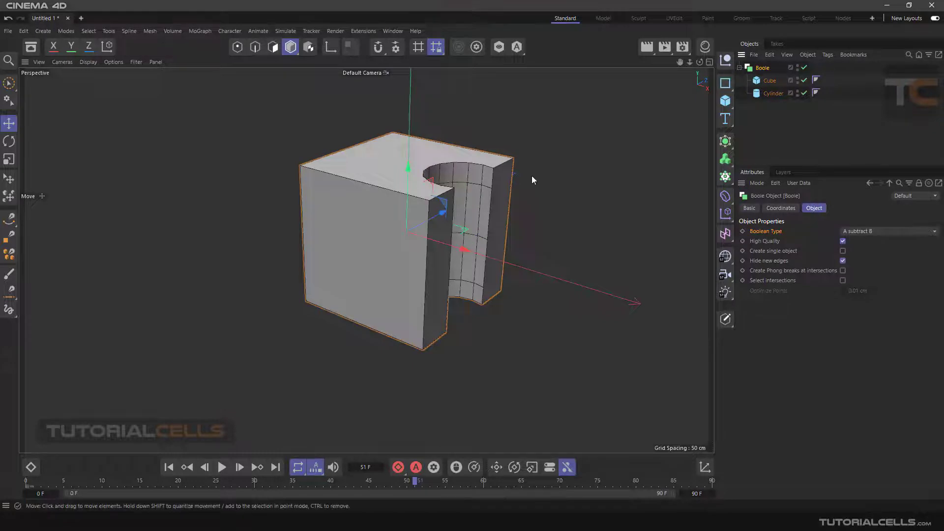
alt+drag(532, 175, 503, 187)
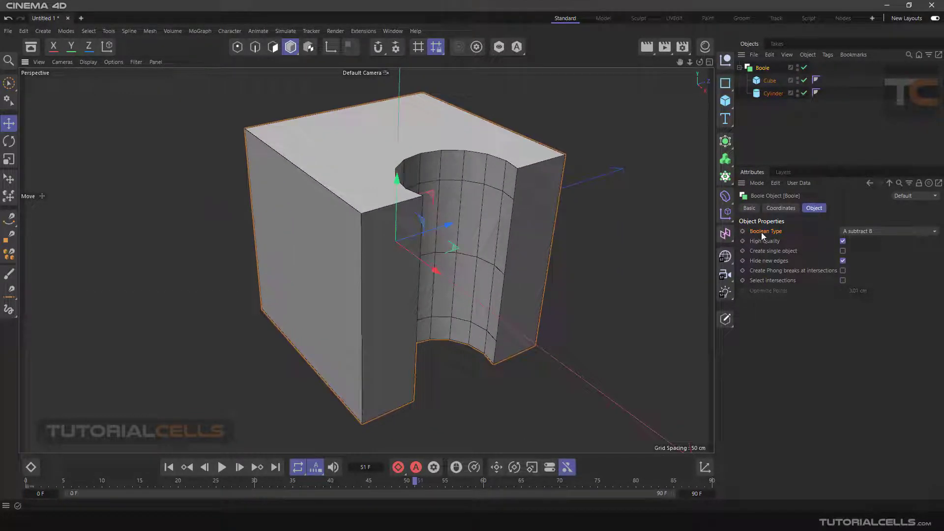
click(879, 231)
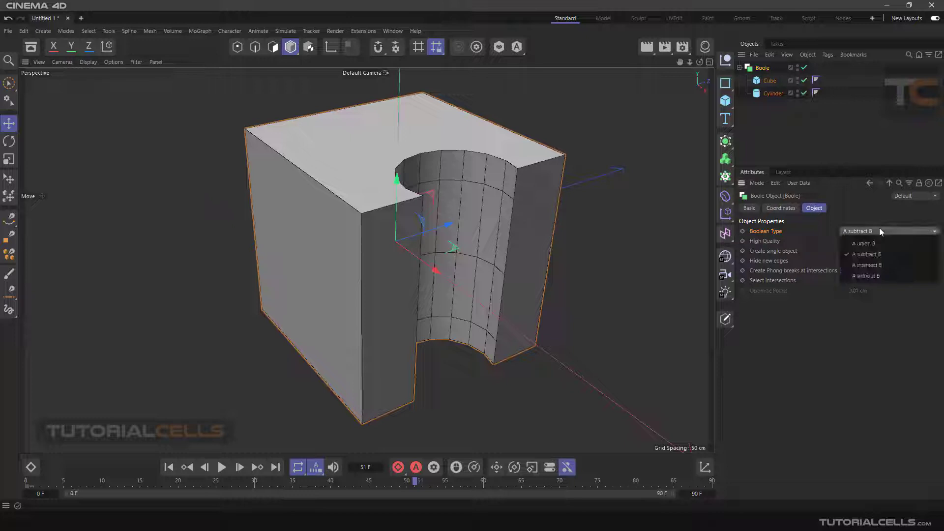
click(856, 243)
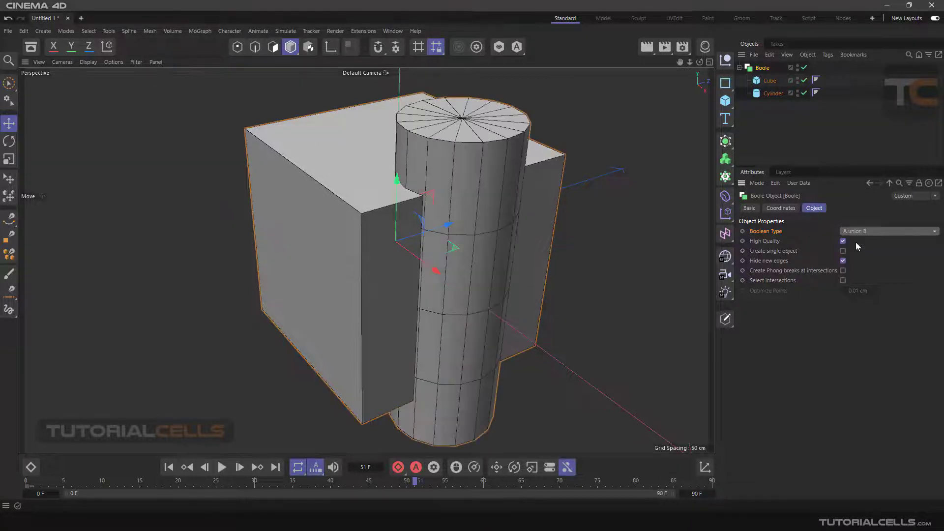
alt+drag(472, 207, 533, 211)
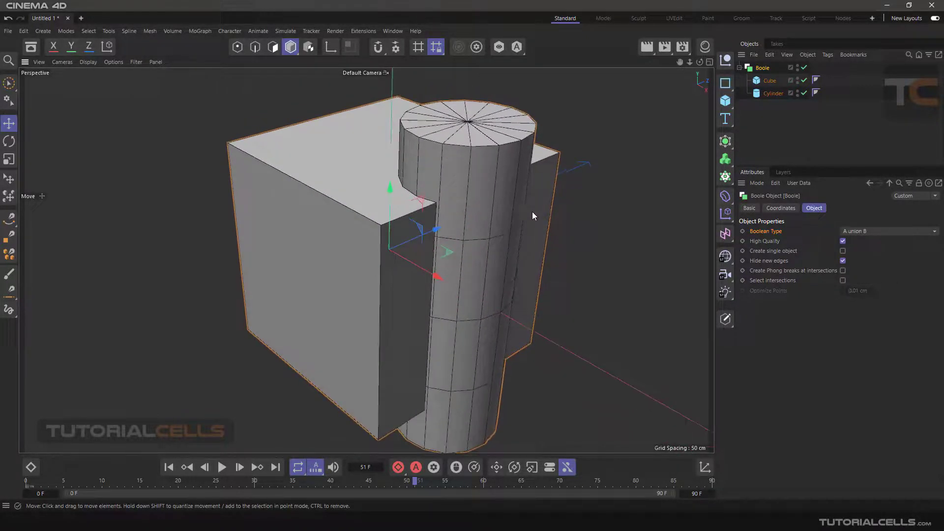
- Change the Boole's Boolean type to A intersect B and compare the outlines of its cube and cylinder
click(857, 231)
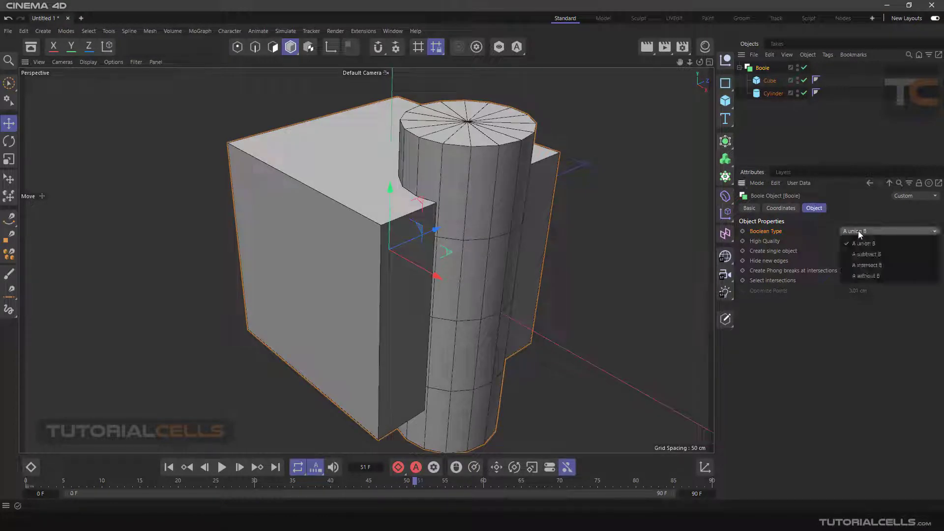
click(856, 264)
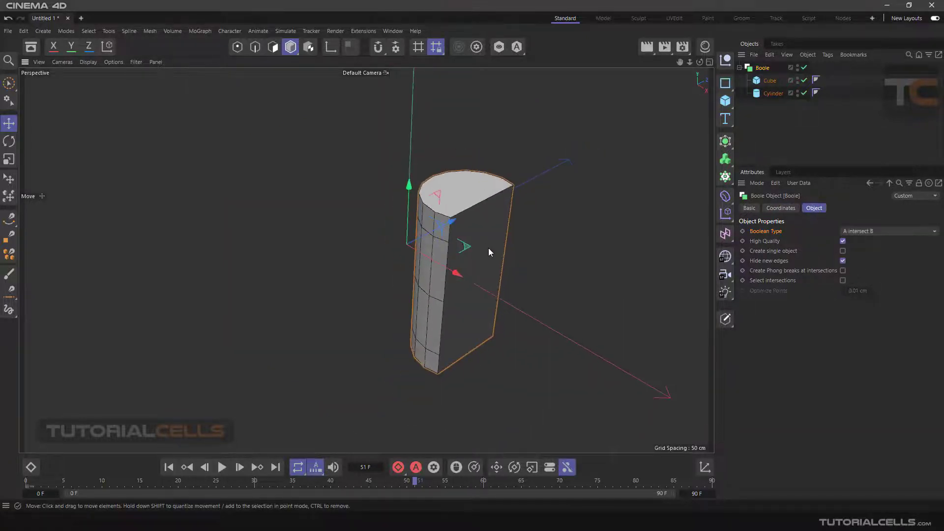
alt+middle_drag(488, 248, 459, 225)
scroll(432, 207, up, 2)
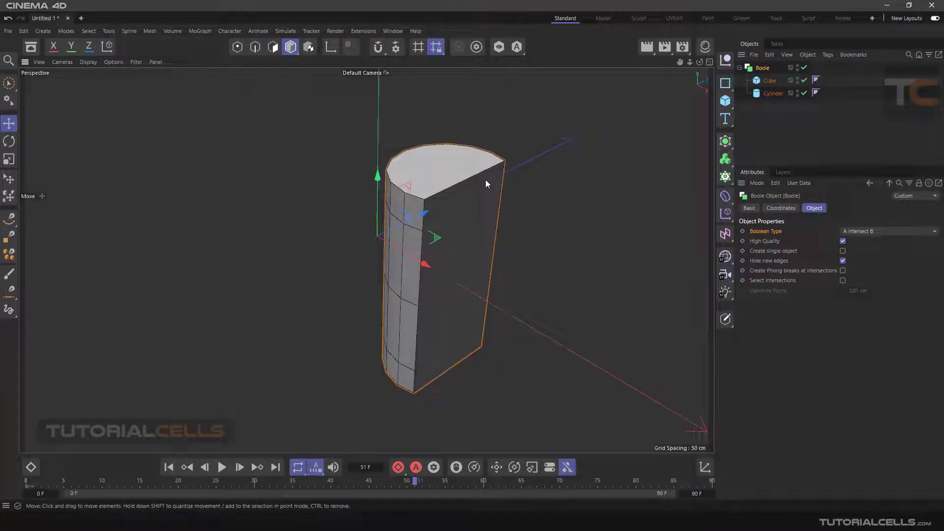
click(773, 83)
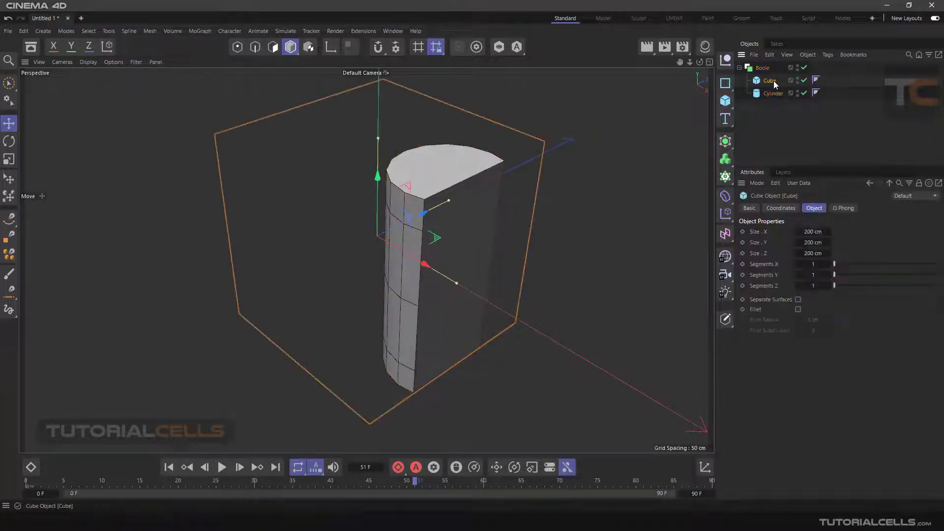
click(770, 93)
alt+drag(540, 163, 624, 147)
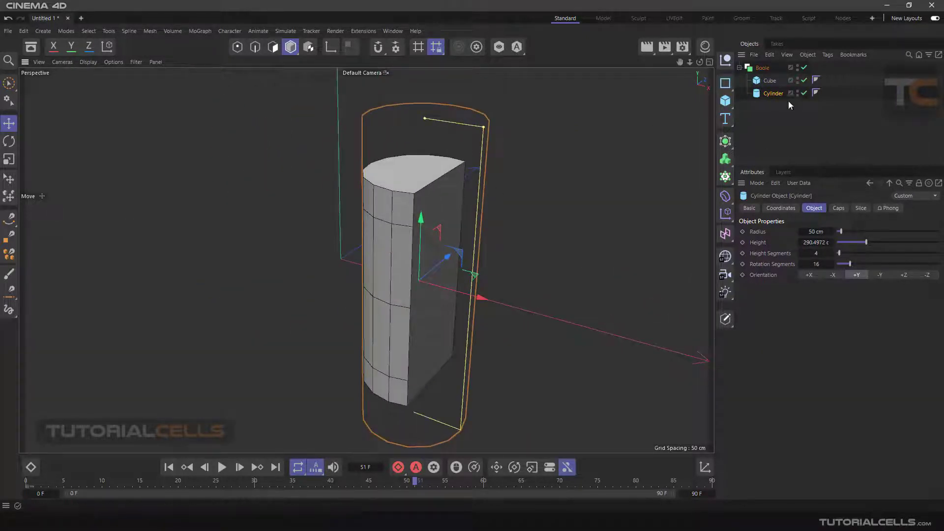
- Switch the Boole's Boolean type to A without B and inspect the cut from another angle
click(762, 67)
click(864, 232)
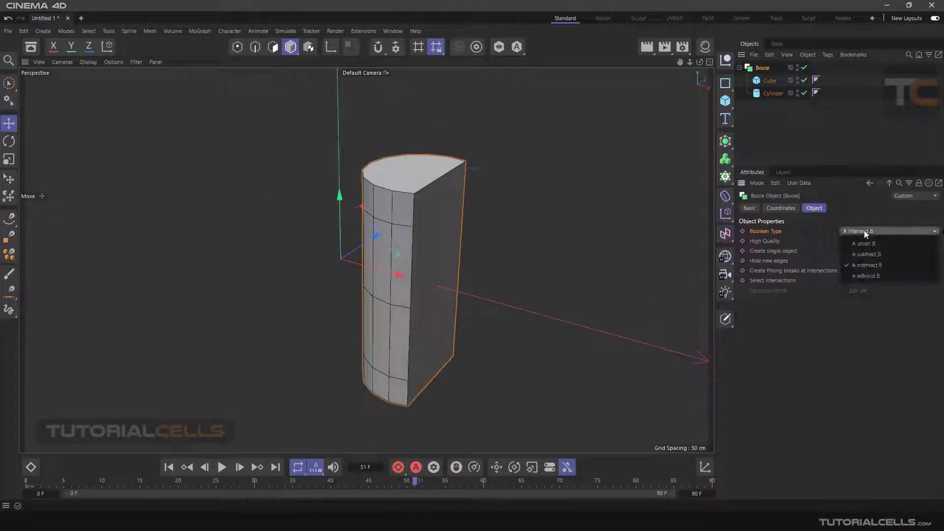
click(867, 276)
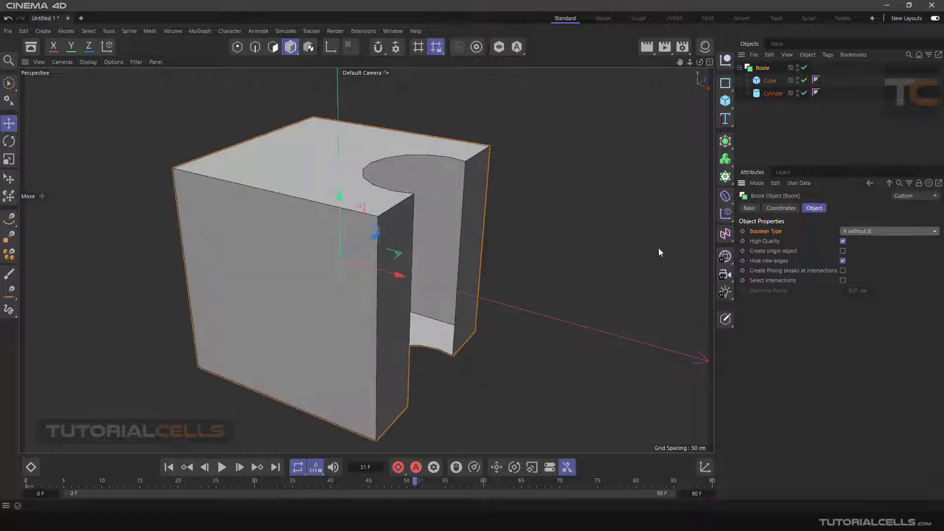
alt+drag(658, 248, 566, 231)
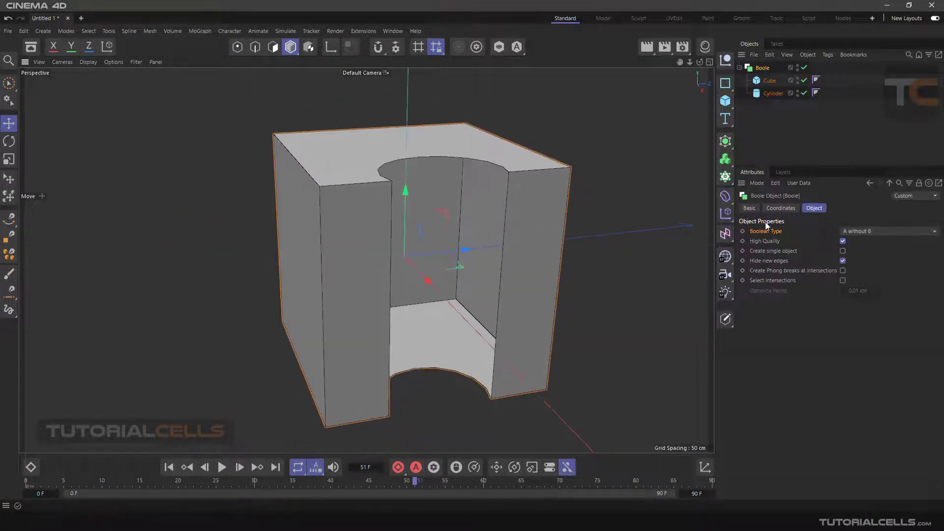
- Return the Boole's Boolean type to A subtract B and view the cylindrical cut
click(869, 231)
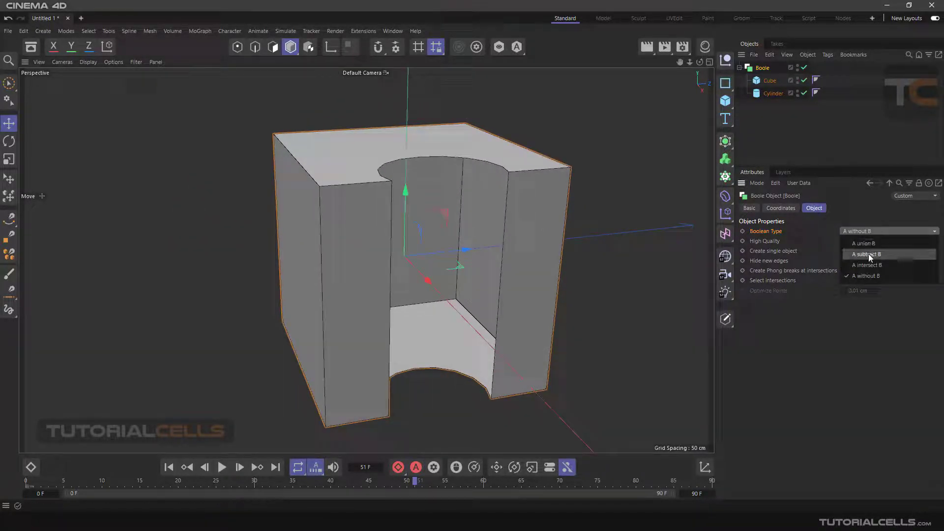
click(868, 253)
alt+drag(649, 233, 488, 196)
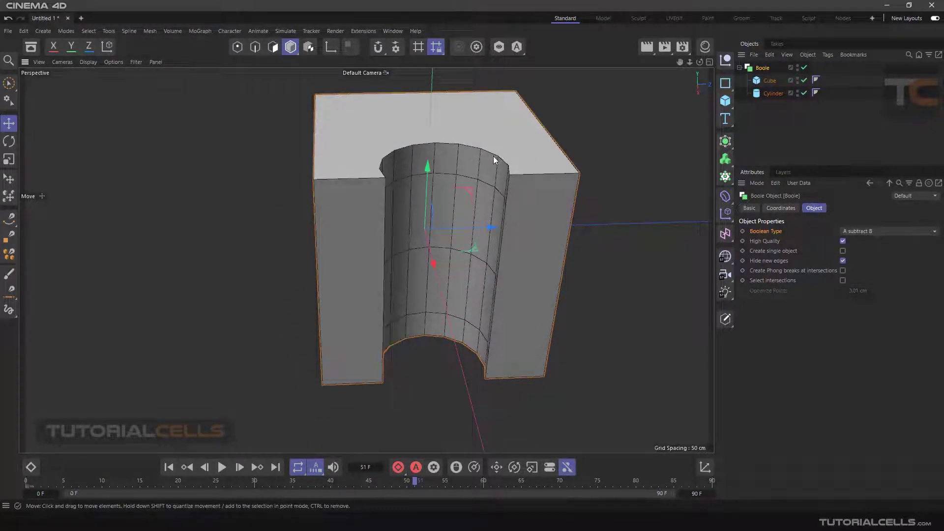
- Set the Boolean type to A without B again to examine the inside of the cut cube
click(849, 230)
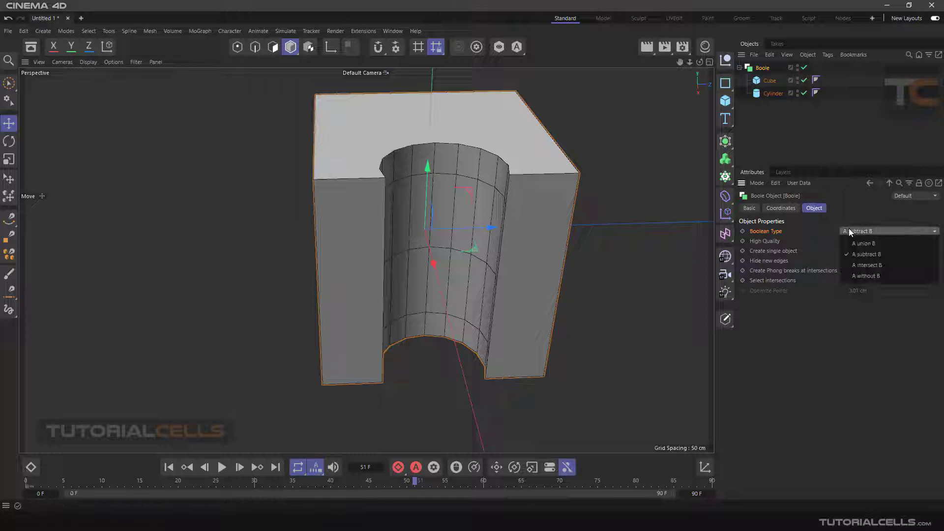
click(856, 273)
alt+drag(510, 214, 458, 187)
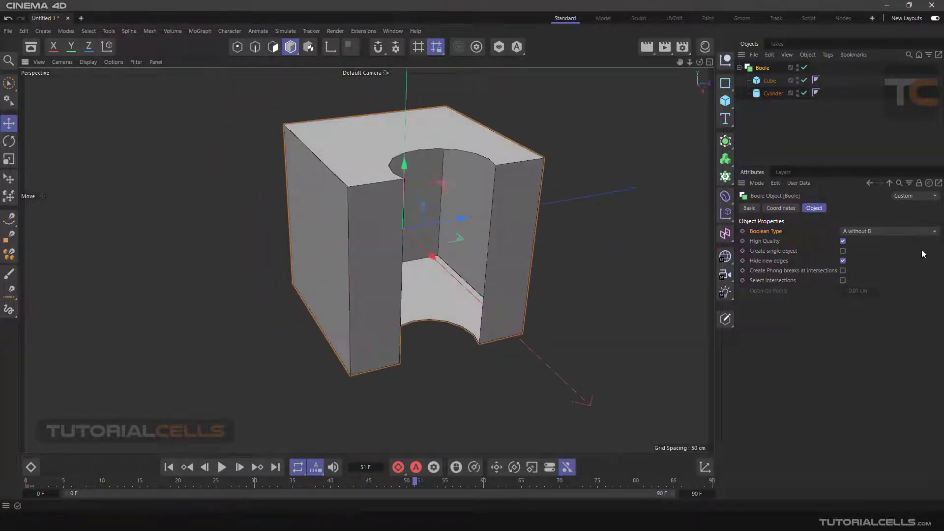
- Set the Boole's Boolean type back to A subtract B
click(877, 231)
click(869, 255)
alt+drag(496, 225, 525, 229)
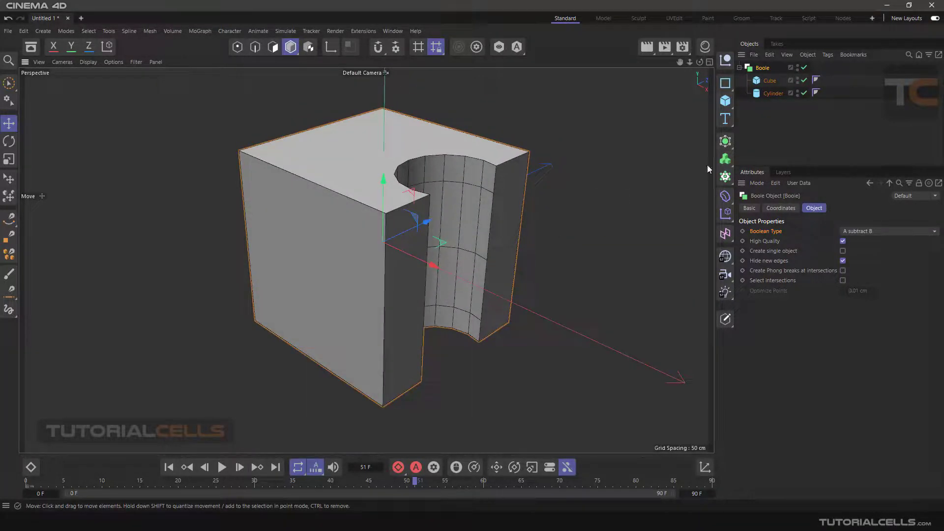
- Add a second cube and move it along negative X so it partly overlaps the cut cube
click(757, 96)
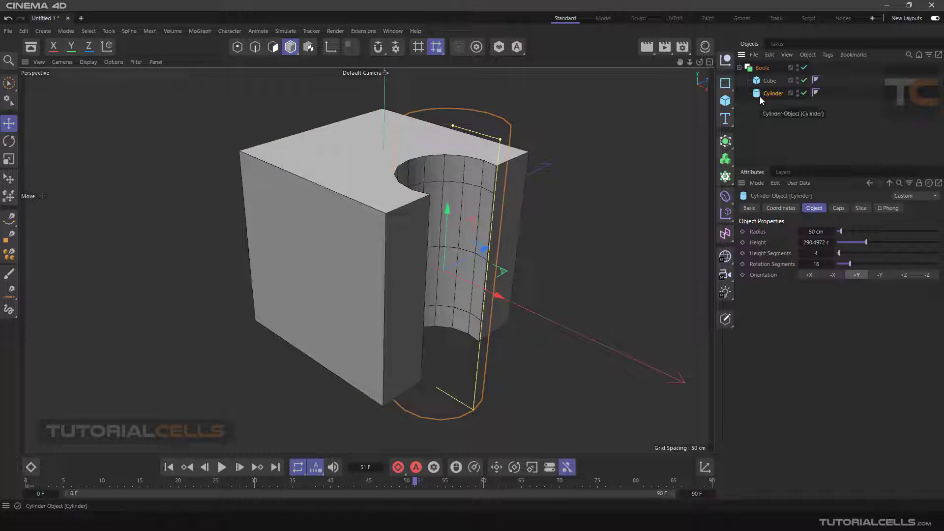
click(723, 102)
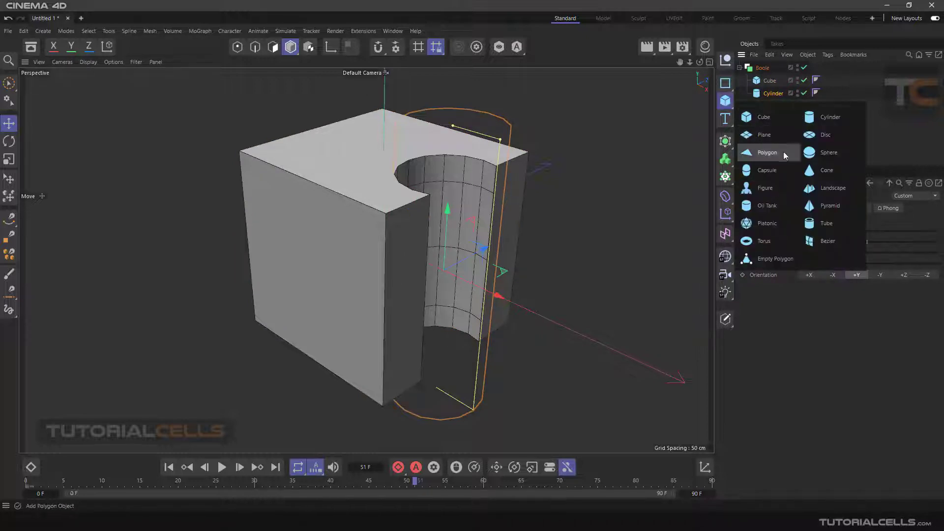
click(773, 121)
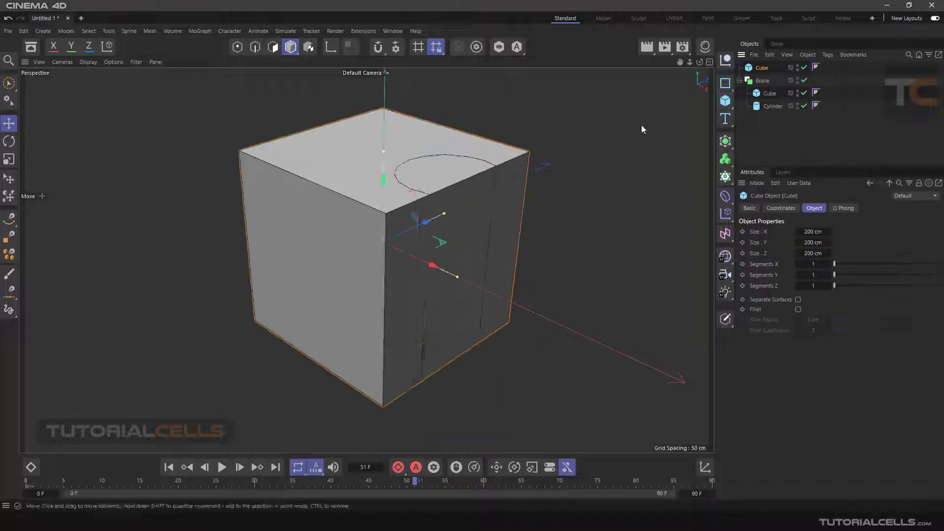
scroll(381, 197, down, 3)
alt+middle_drag(375, 208, 442, 241)
drag(482, 281, 400, 249)
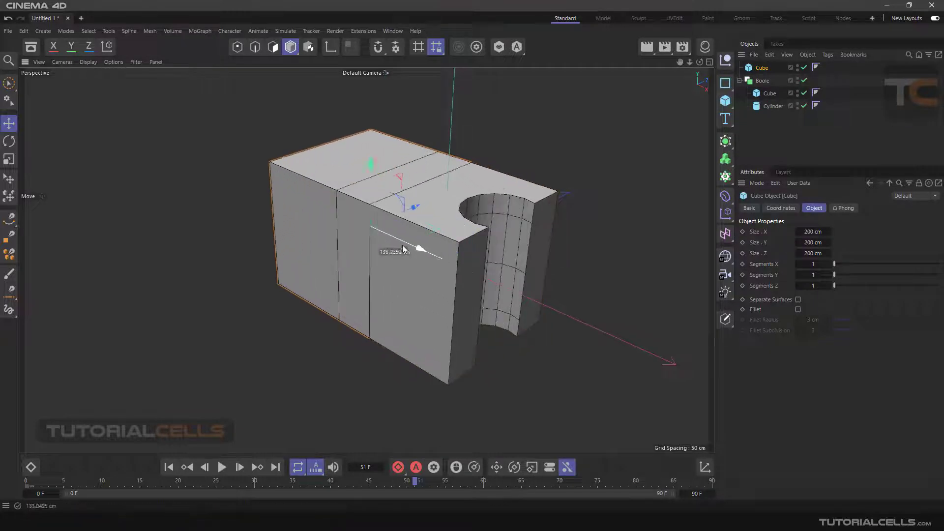
- Raise the second cube over the cut cube's upper edge and stretch its Z size to about 269 cm
drag(370, 169, 371, 98)
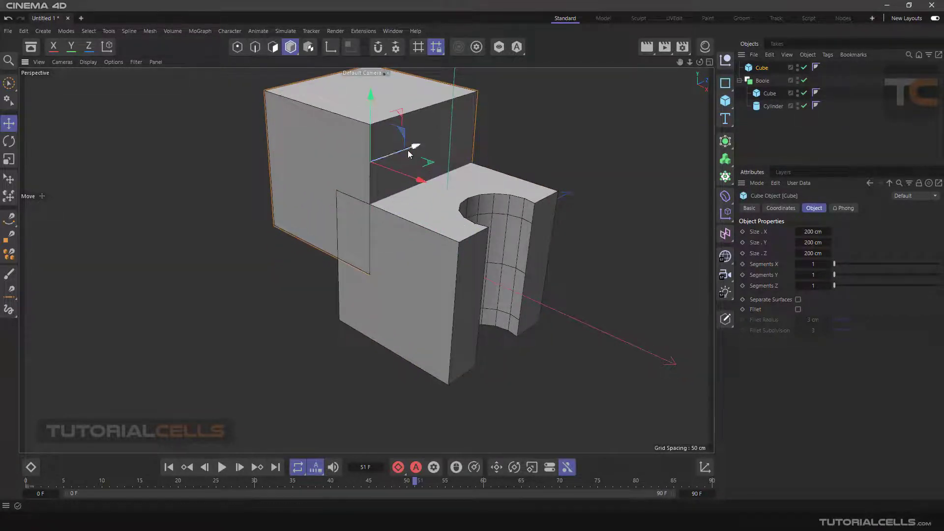
drag(417, 145, 431, 143)
mouse_move(416, 189)
alt+mouse_down()
mouse_move(434, 177)
mouse_move(413, 189)
alt+mouse_up()
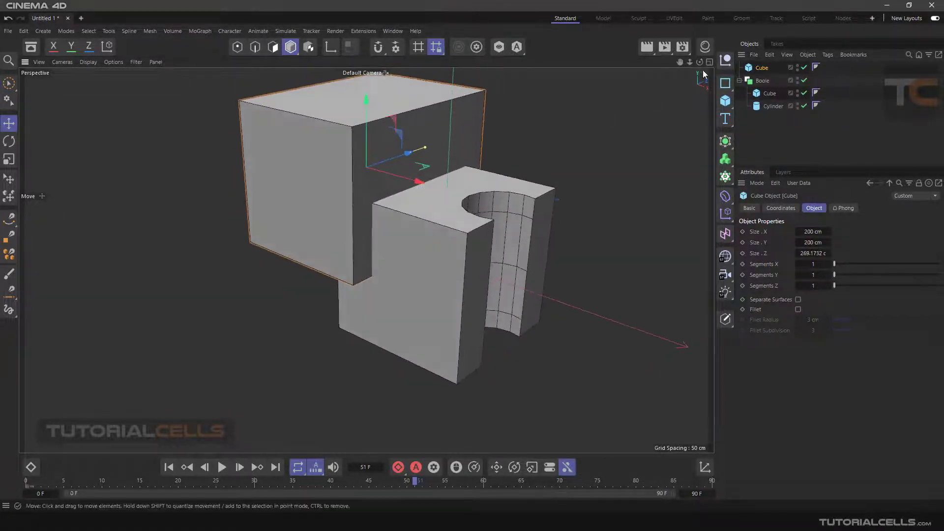
- Nest the second cube inside the Boole below the cylinder and select the original cube
drag(763, 71, 771, 109)
alt+drag(452, 165, 457, 162)
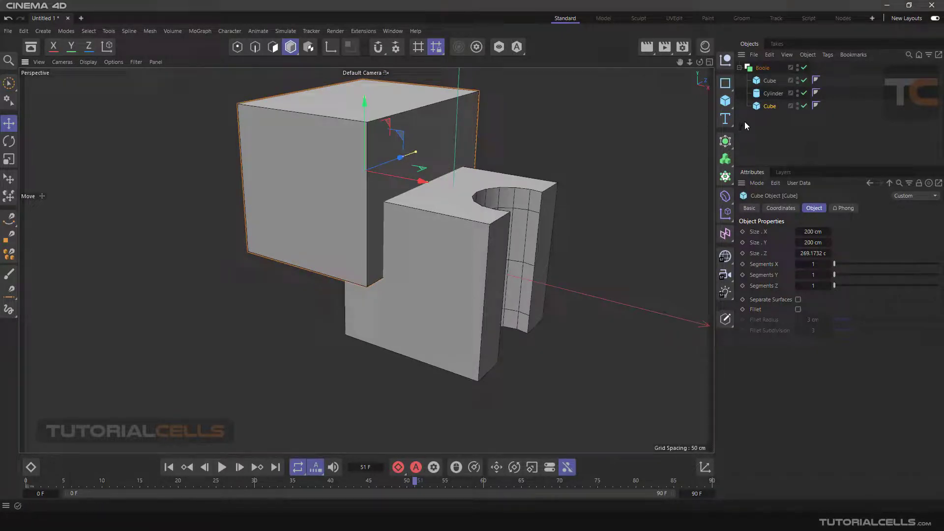
click(770, 81)
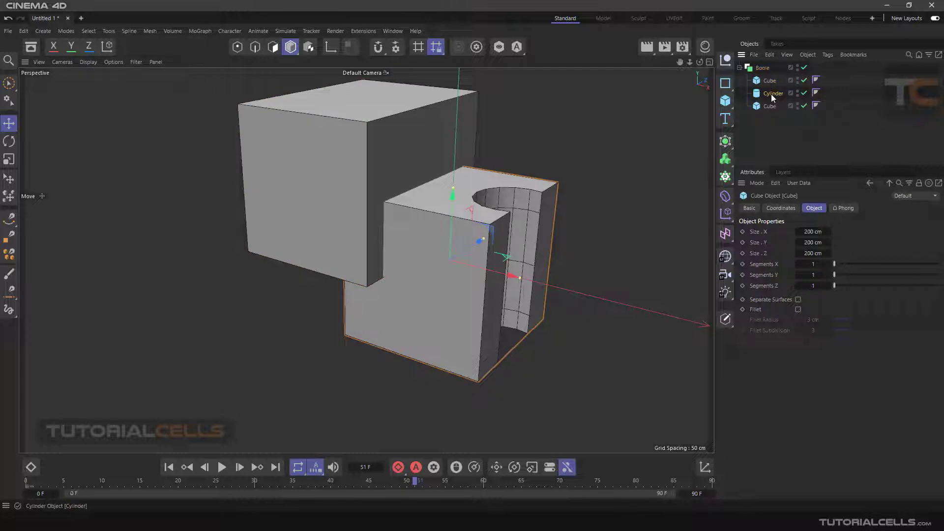
- Group the cylinder and the second cube into one Null inside the Boole
click(772, 93)
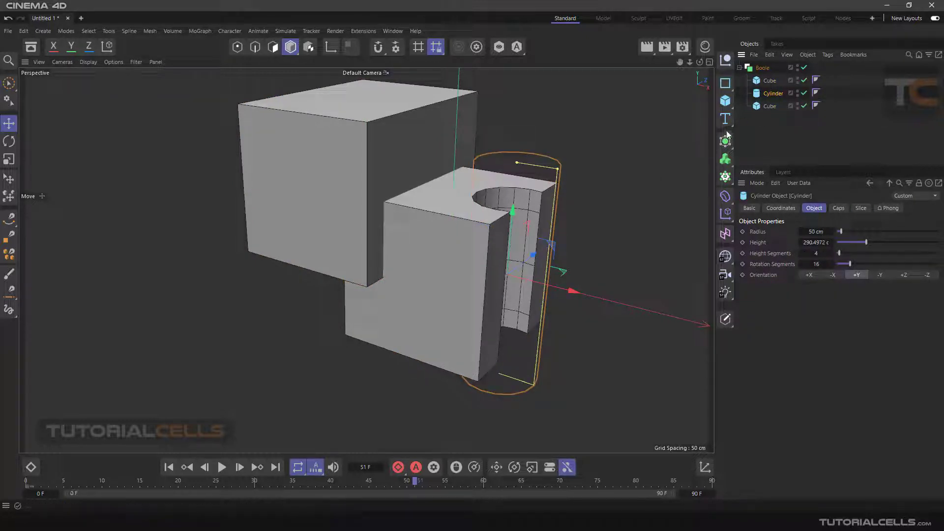
ctrl+click(758, 108)
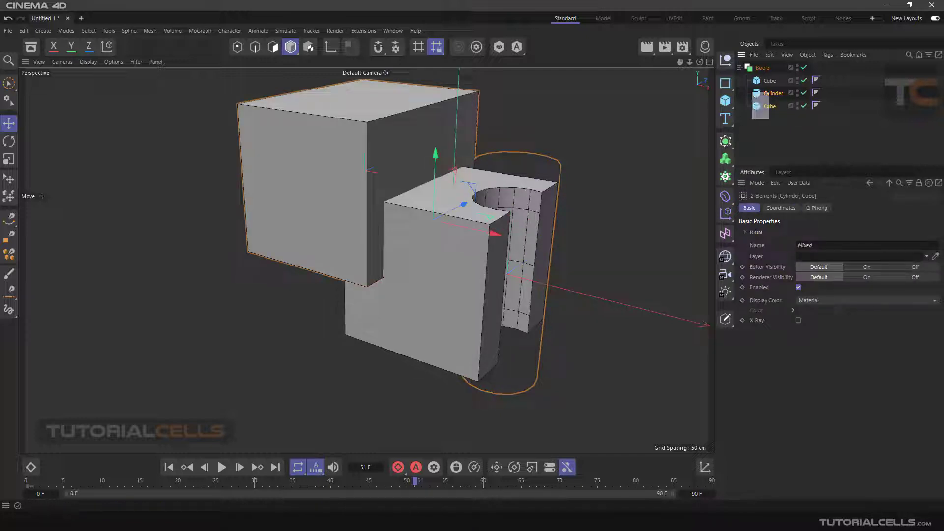
right_click(775, 105)
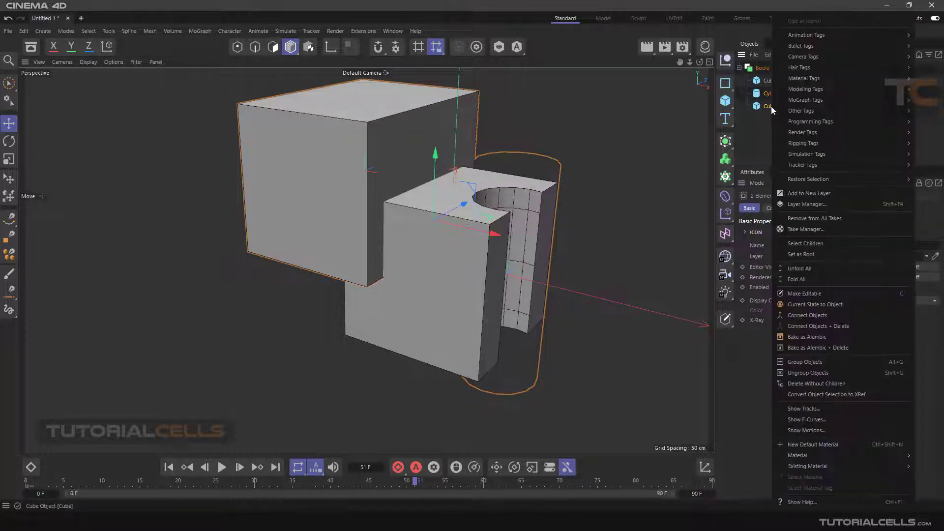
click(883, 364)
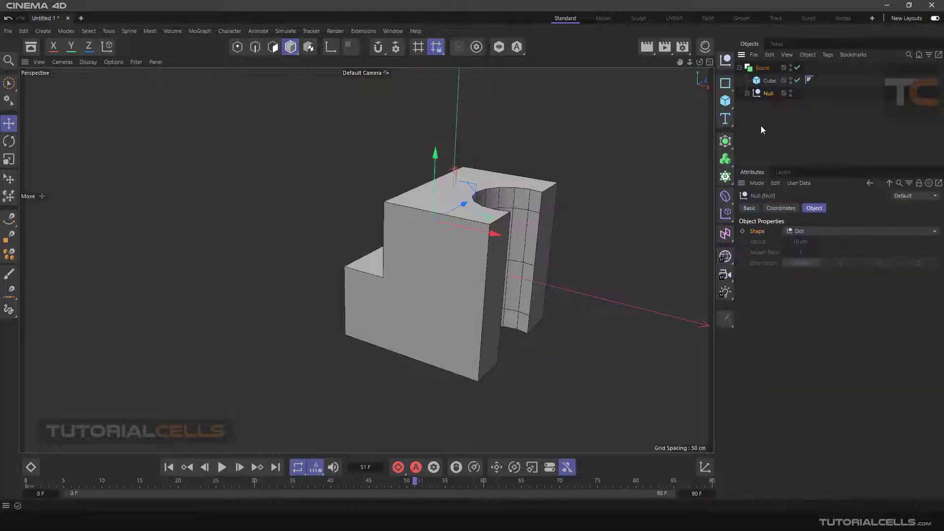
- Expand the Null group and enlarge its cylinder to a radius of about 64 cm and a height of about 299 cm
click(768, 82)
click(767, 94)
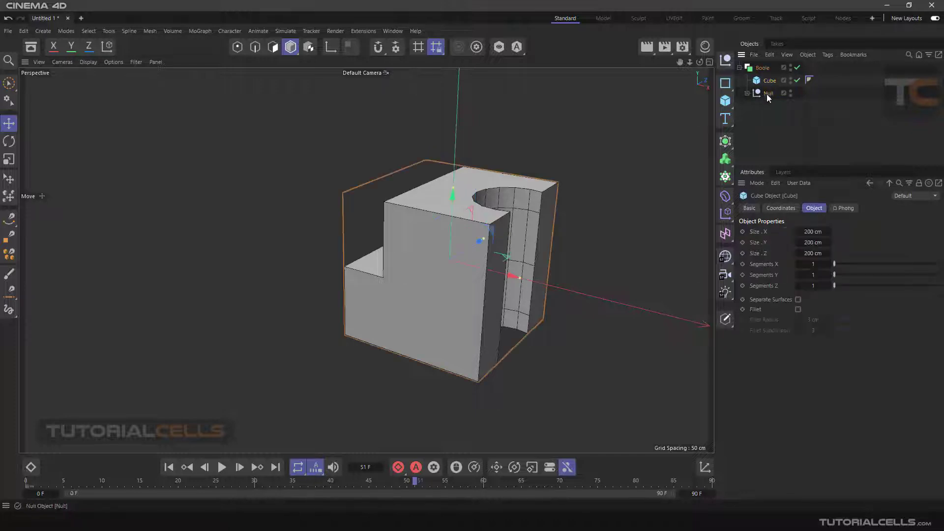
click(746, 94)
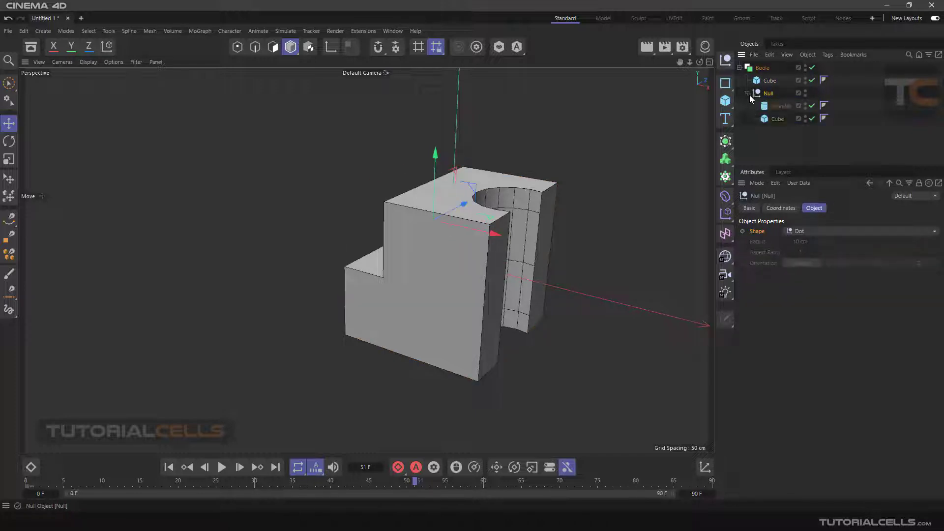
alt+drag(588, 188, 415, 283)
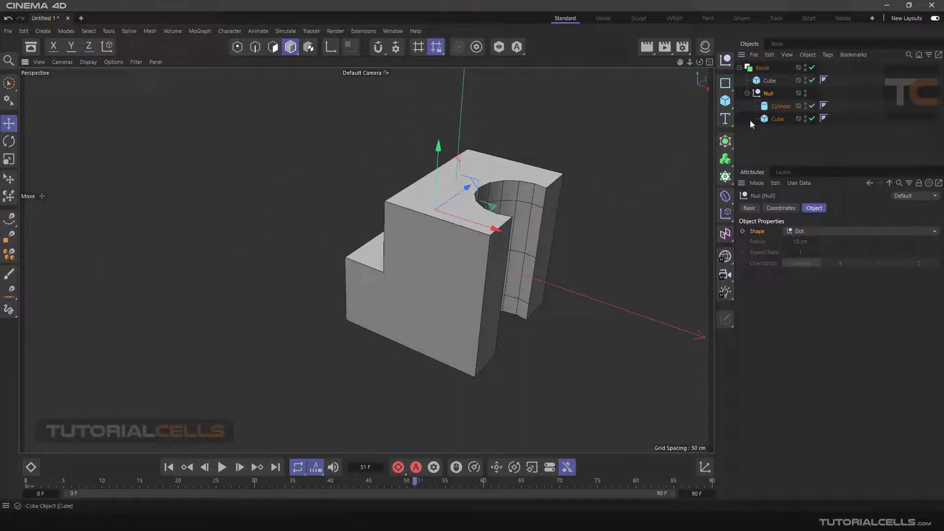
click(780, 106)
alt+drag(512, 178, 529, 176)
alt+middle_drag(529, 172, 512, 166)
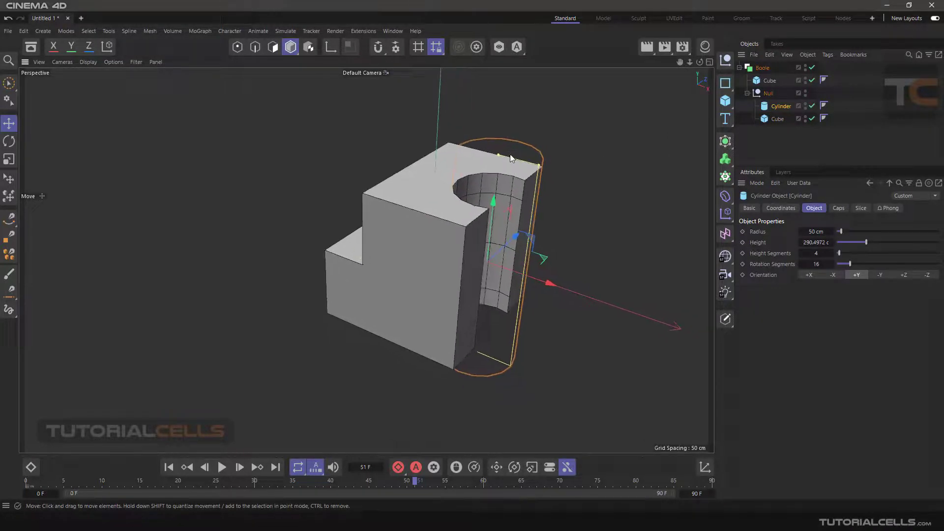
drag(499, 154, 498, 151)
drag(555, 290, 478, 245)
drag(496, 160, 565, 203)
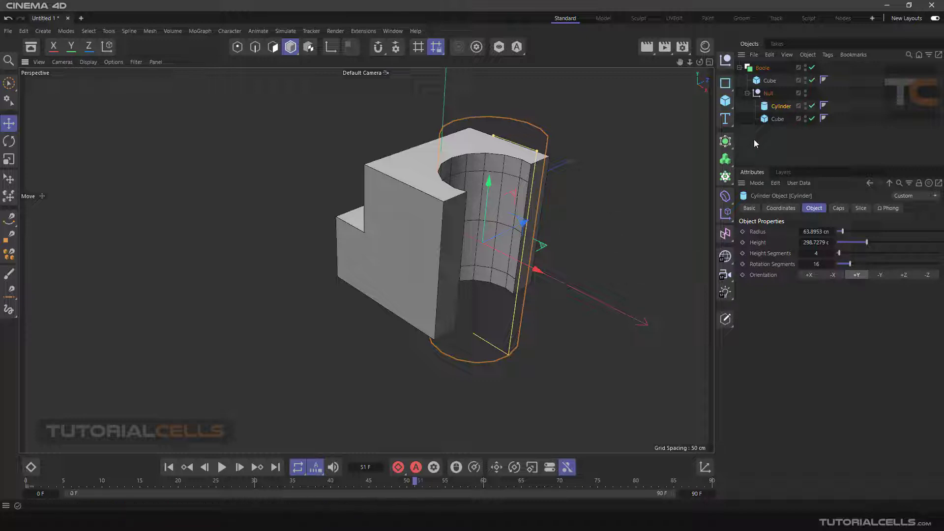
- Collapse the Boole hierarchy and move the whole Boole along negative X, clear of the world origin
click(763, 68)
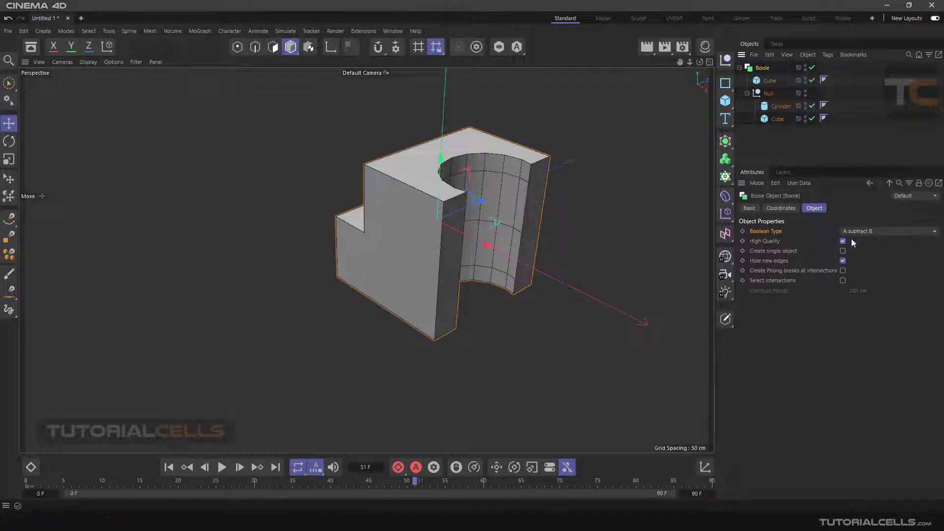
click(864, 232)
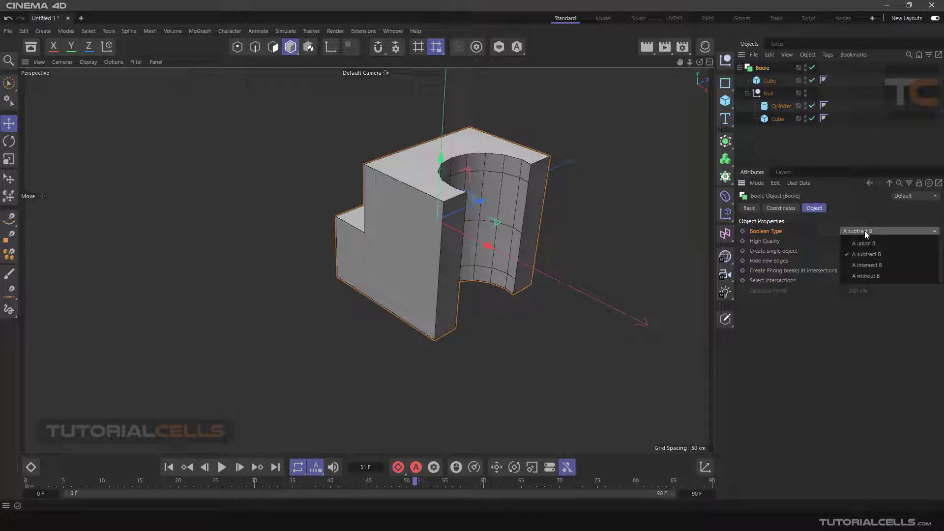
click(864, 231)
scroll(564, 230, down, 3)
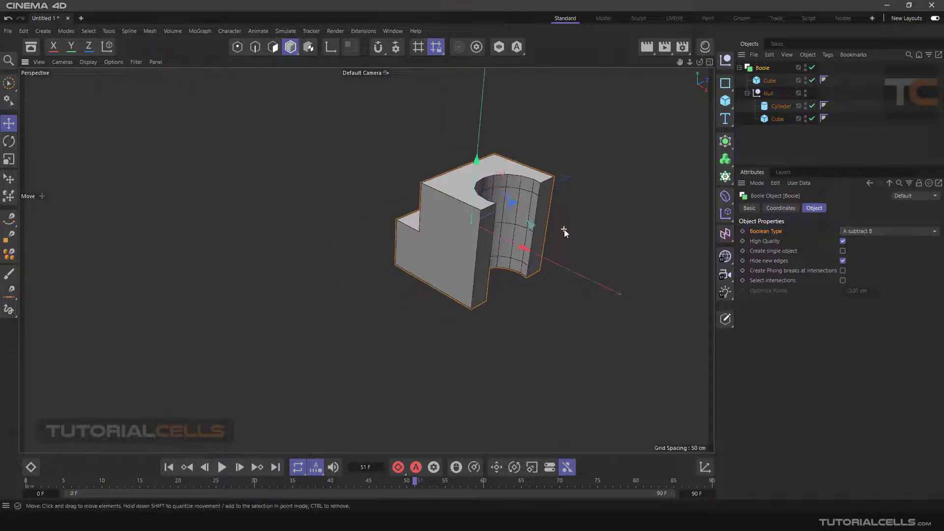
click(739, 67)
alt+middle_drag(536, 194, 473, 205)
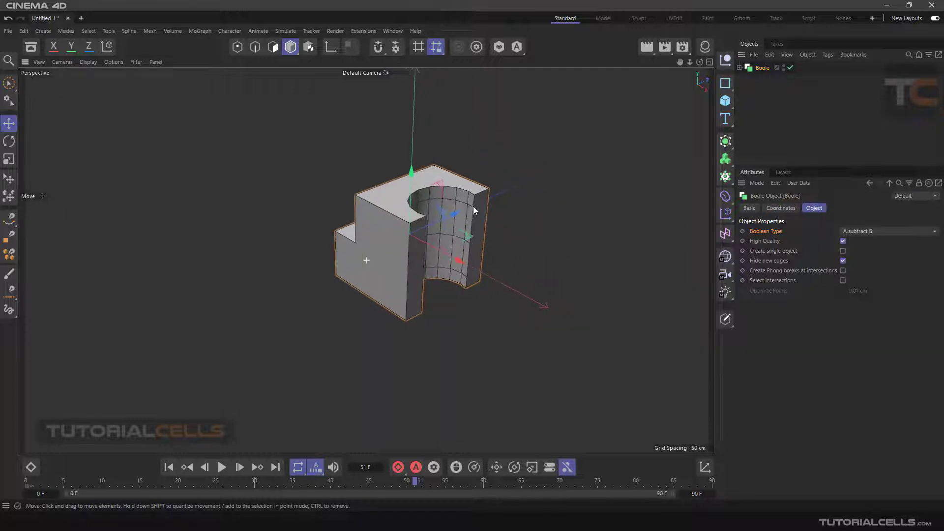
drag(456, 257, 278, 162)
alt+drag(340, 226, 364, 208)
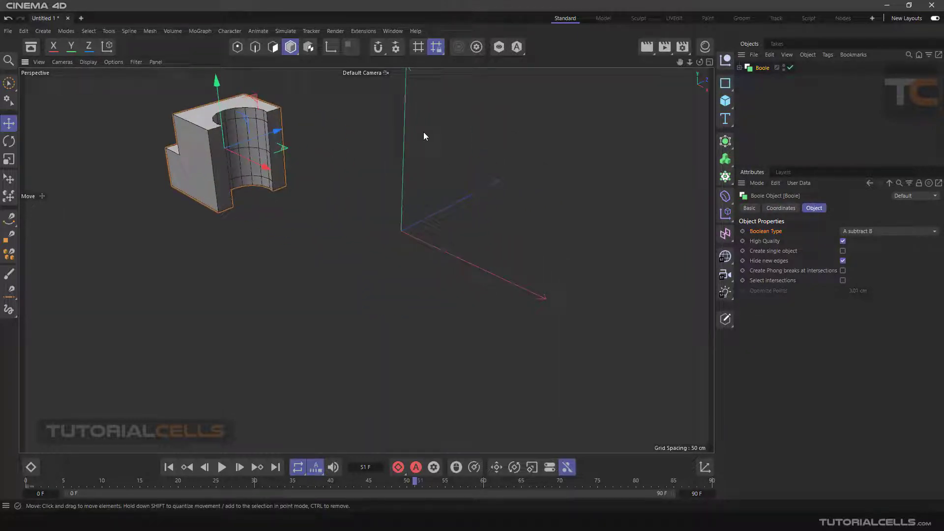
- Add a cube at the origin and reshape it into a flat bar about 106 × 53 × 308 cm
click(725, 100)
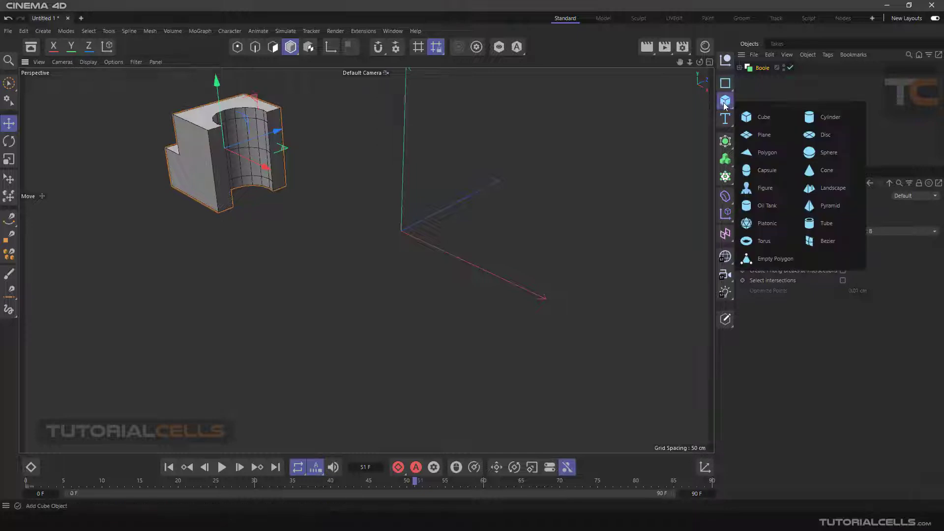
click(755, 116)
drag(429, 247, 422, 242)
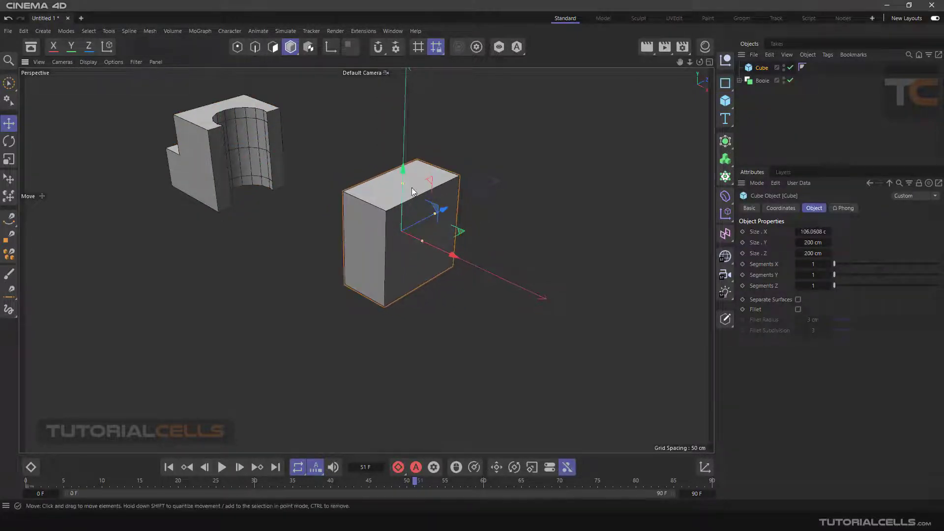
drag(403, 186, 451, 241)
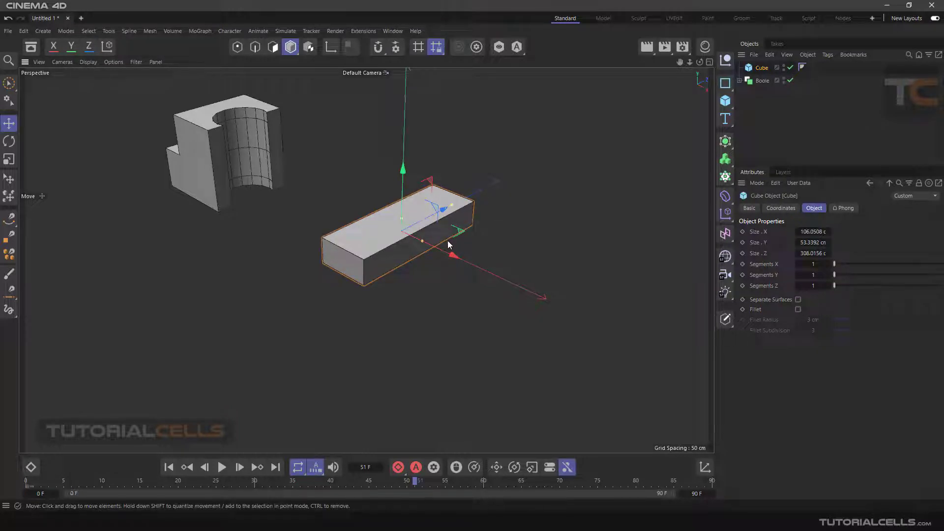
- Duplicate the flat bar and rotate the copy a quarter turn around the vertical axis to form a cross
key(ctrl+c)
key(ctrl+v)
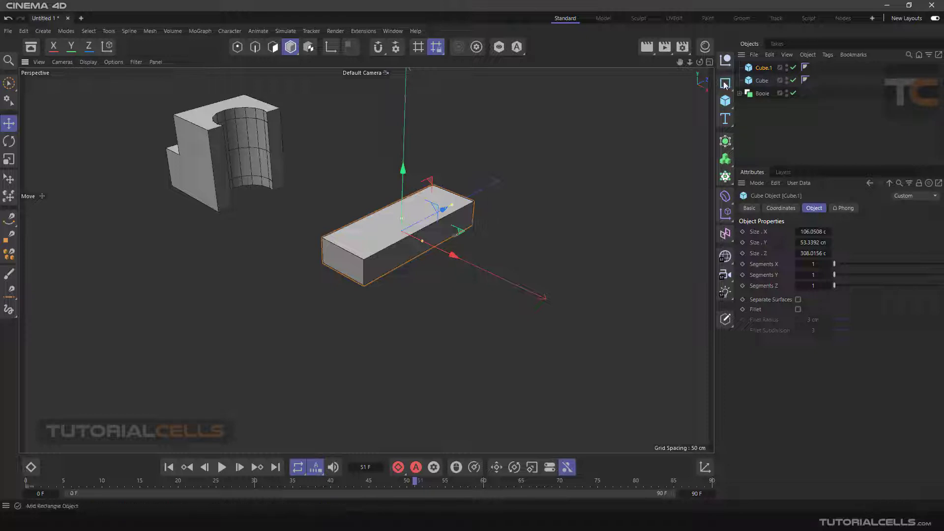
click(8, 141)
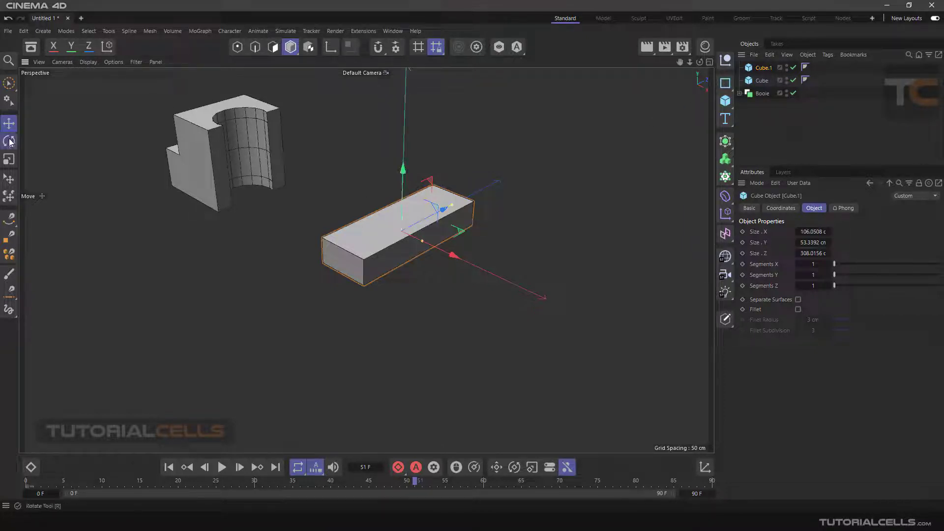
drag(398, 255, 433, 231)
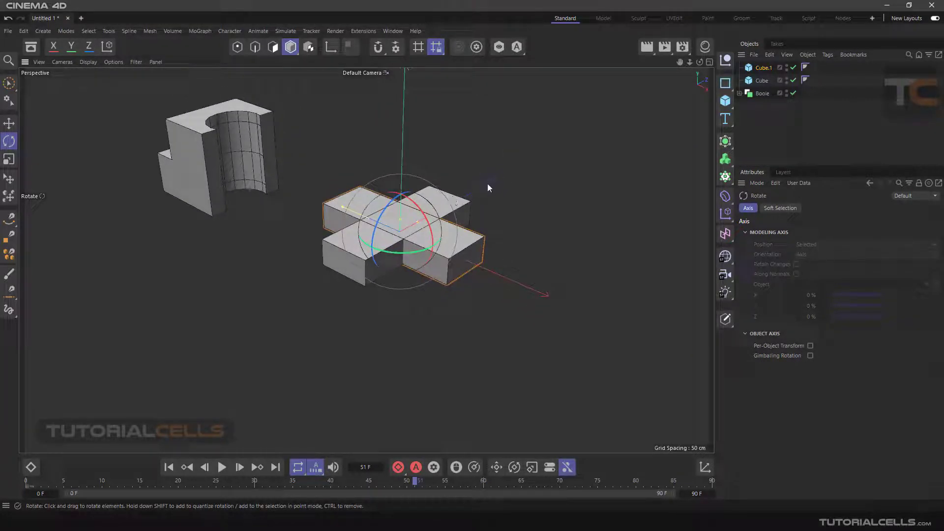
- Add a default 200 cm cube around the crossed bars and create a second Boole generator
click(725, 101)
mouse_move(537, 190)
alt+mouse_down()
mouse_move(337, 176)
mouse_move(531, 190)
mouse_move(538, 182)
alt+mouse_up()
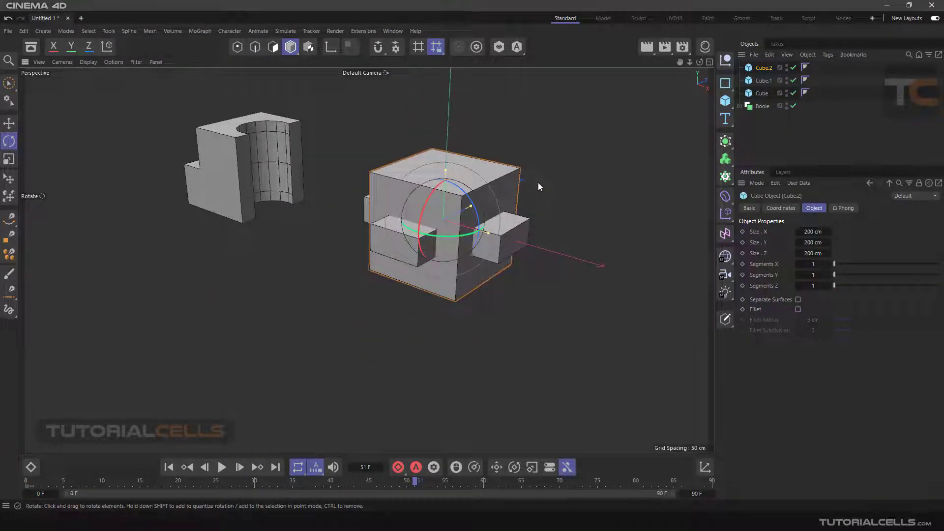
click(761, 95)
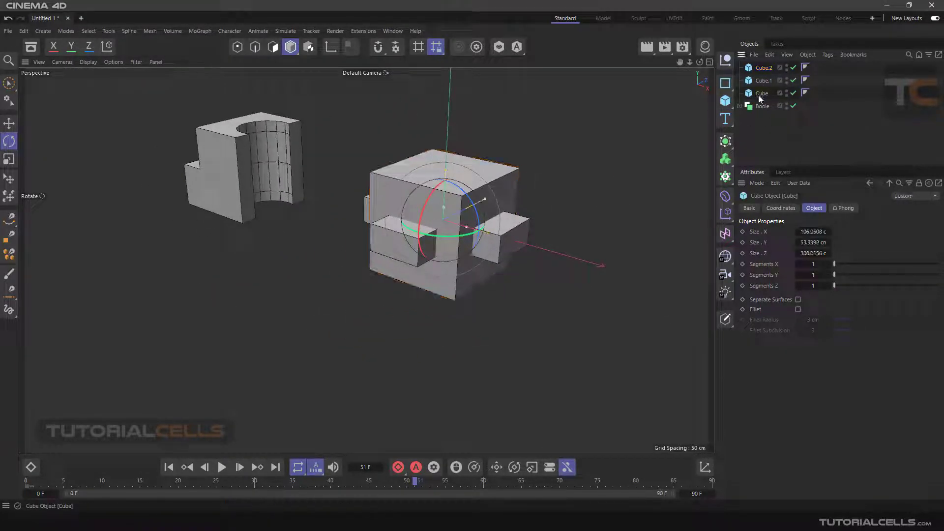
click(763, 69)
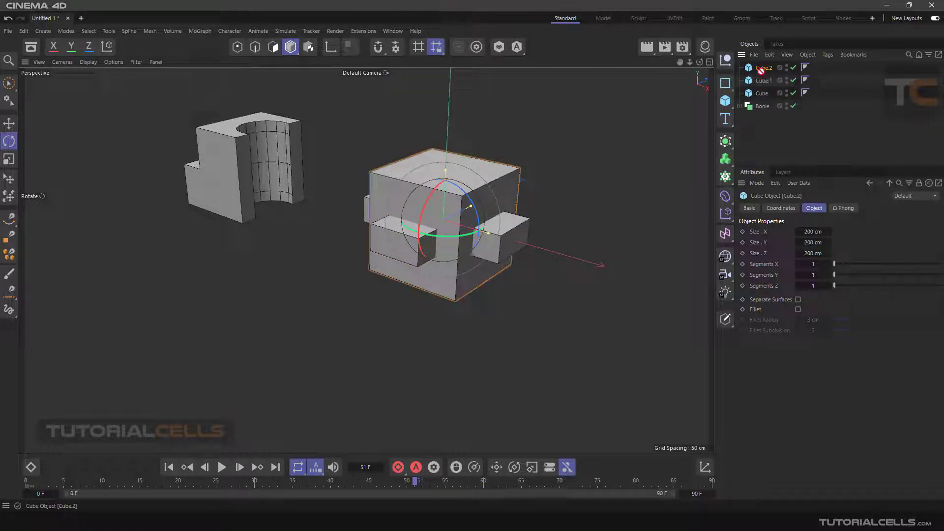
click(725, 142)
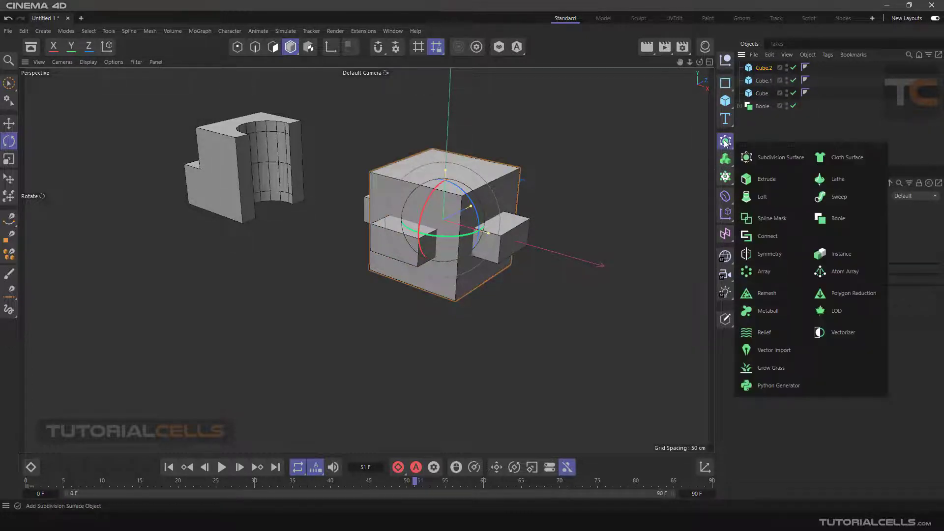
click(827, 216)
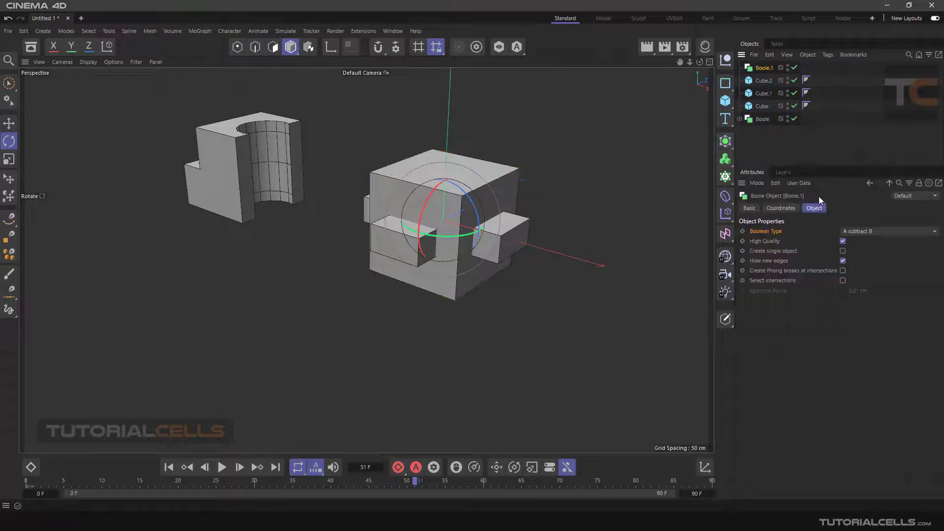
- Nest the 200 cm cube in the new Boole, group the two bars in a Null, and place it below the cube
click(763, 81)
drag(763, 83, 764, 69)
click(763, 93)
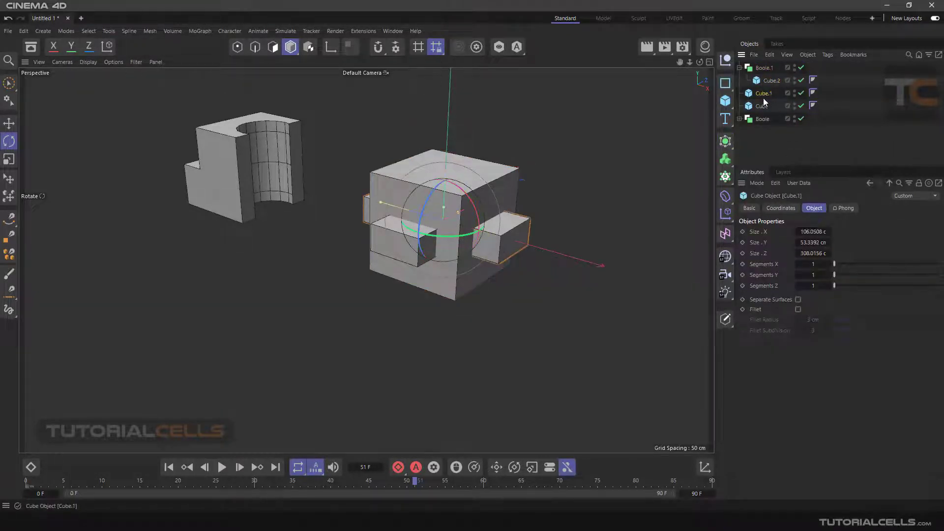
ctrl+click(763, 105)
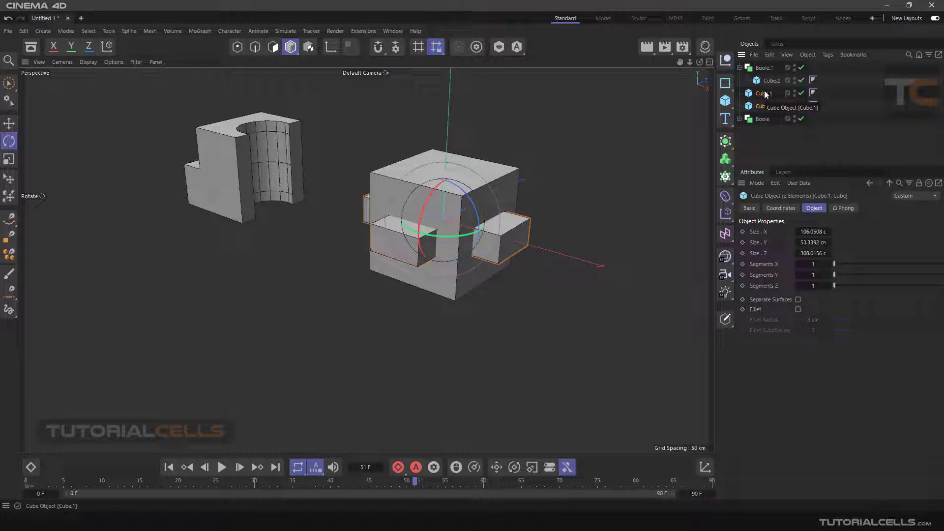
key(alt+g)
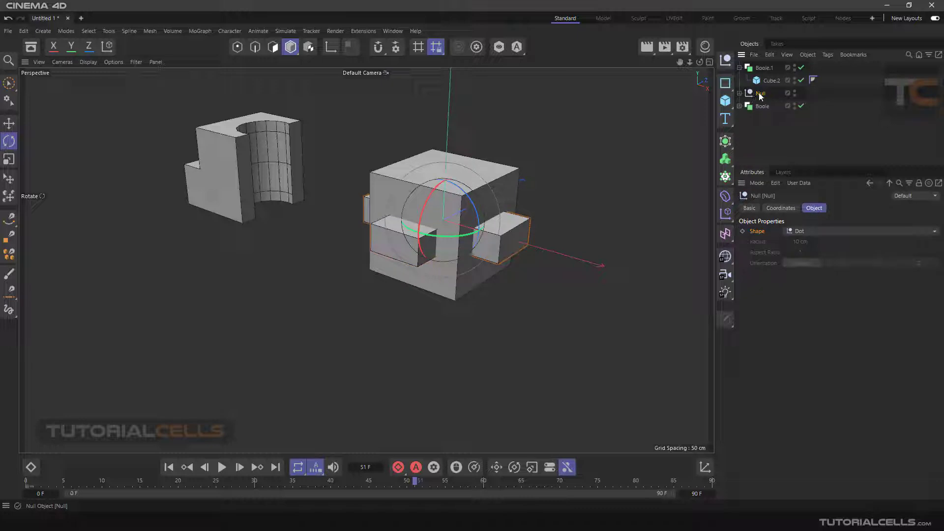
drag(762, 94, 767, 88)
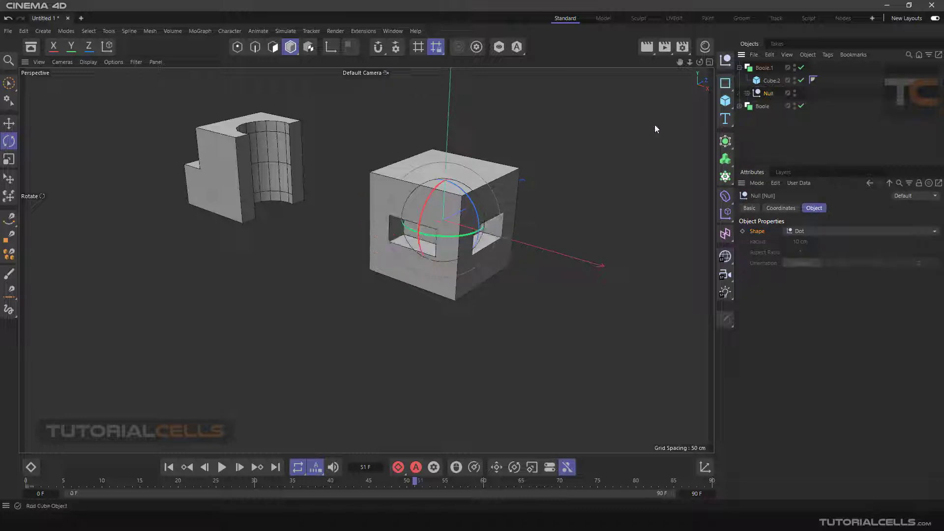
- Expand the new Null, select both bars, and disable the second Boole and its 200 cm cube to isolate the cross
alt+drag(654, 125, 514, 199)
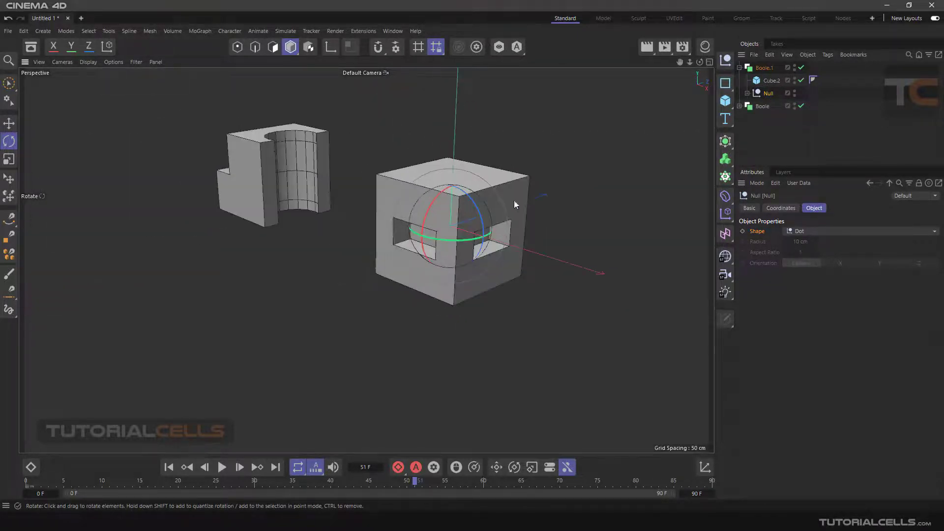
scroll(487, 252, up, 8)
mouse_move(490, 230)
alt+mouse_down()
mouse_move(423, 211)
mouse_move(318, 220)
mouse_move(392, 206)
mouse_move(500, 238)
alt+mouse_up()
scroll(501, 238, down, 5)
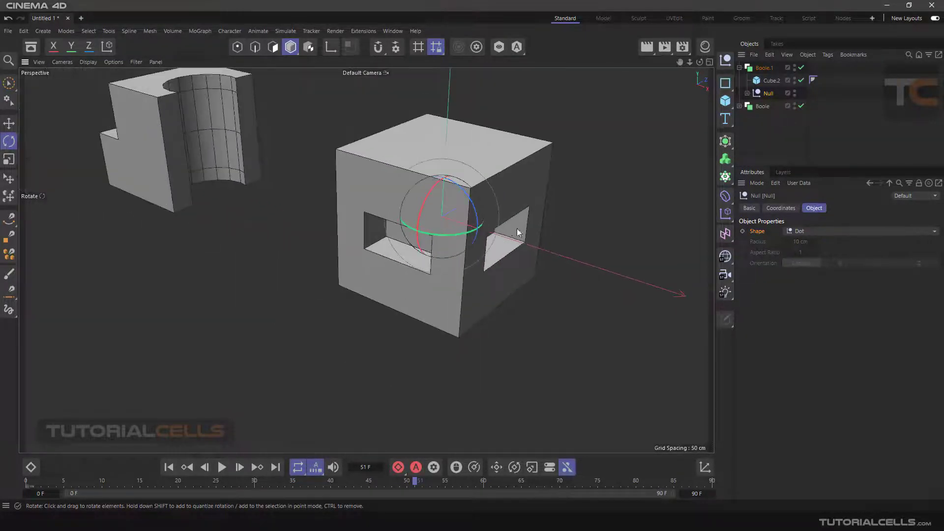
click(748, 94)
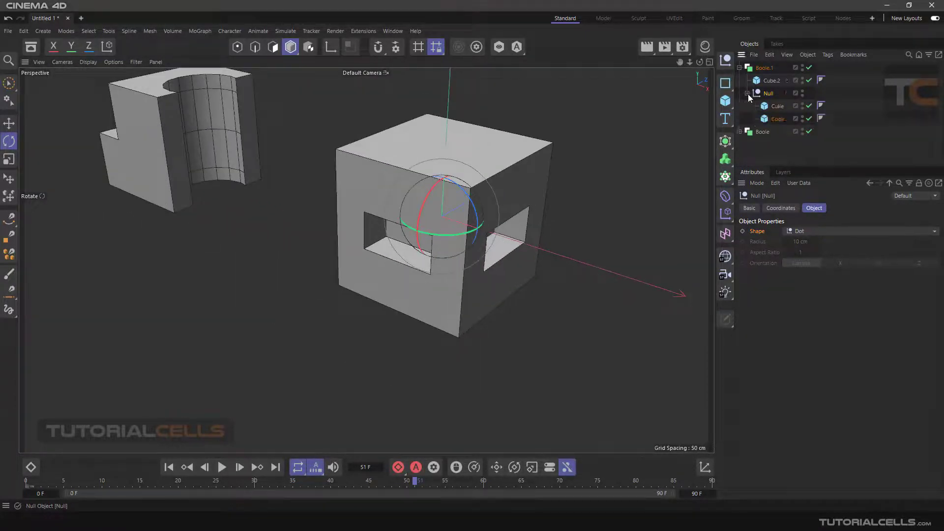
click(777, 106)
shift+click(777, 119)
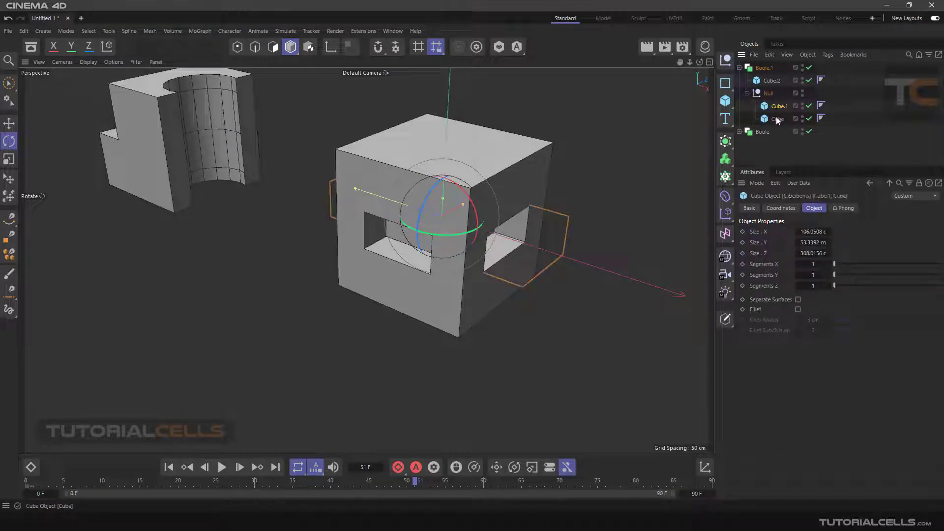
click(810, 81)
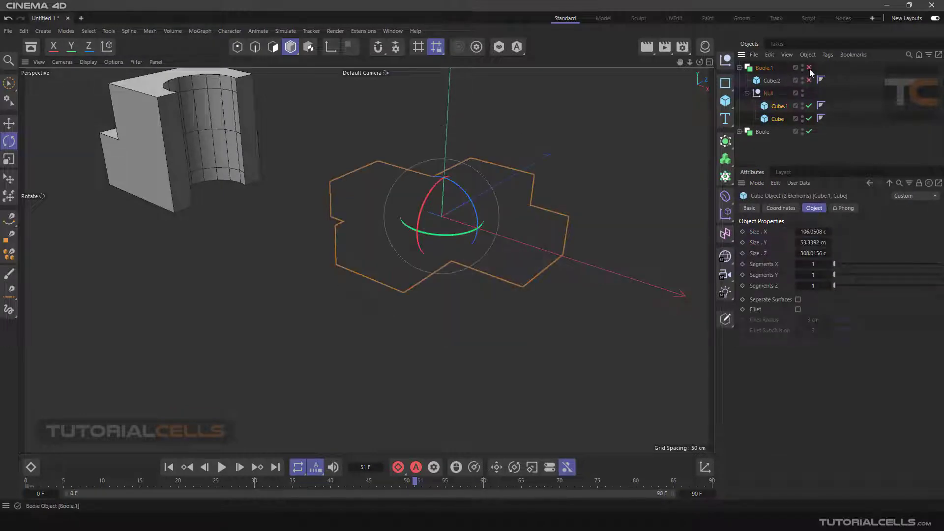
scroll(486, 207, up, 2)
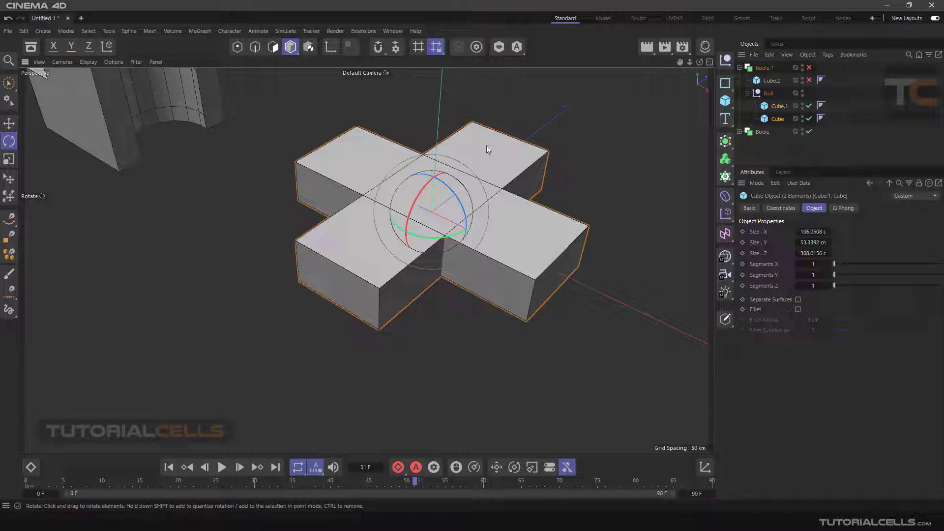
- Collapse the Null holding the two bars, wrap it in a new Boole, and set that Boole's Boolean type to A union B
alt+drag(485, 220, 485, 216)
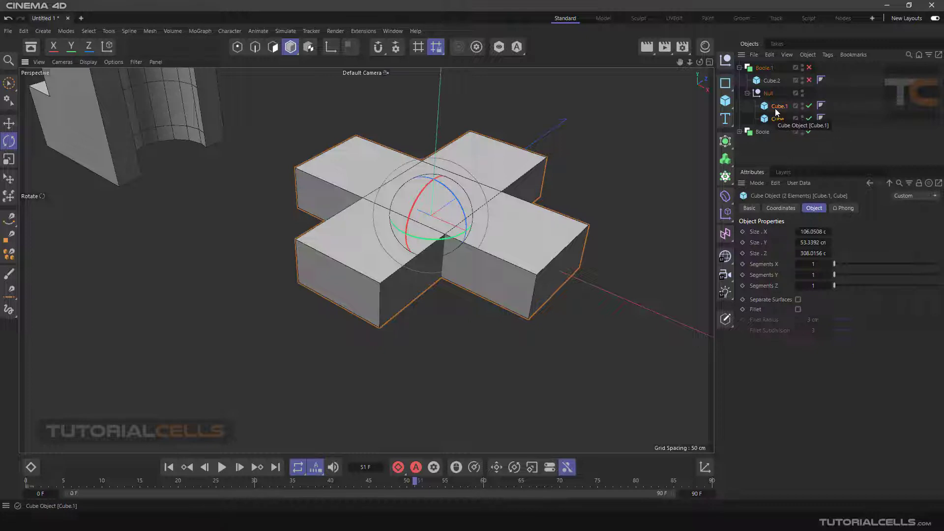
click(746, 94)
click(766, 95)
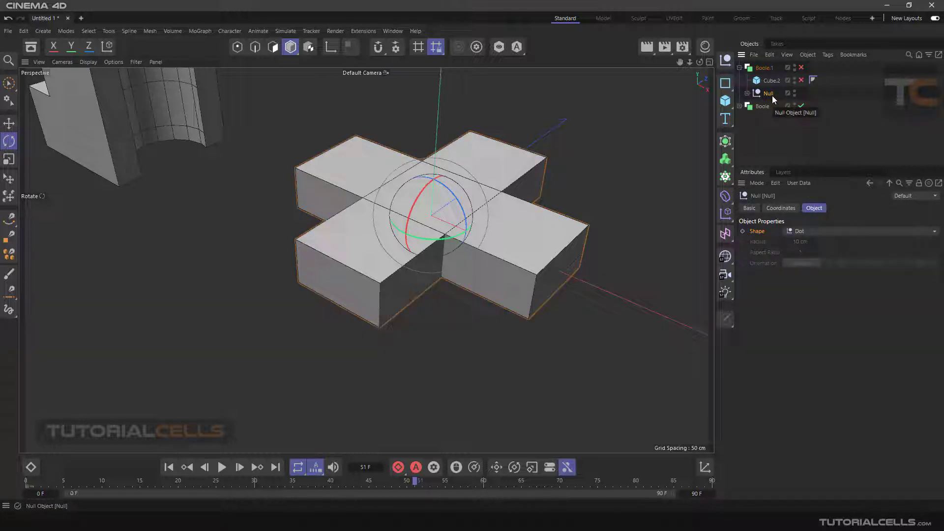
click(726, 142)
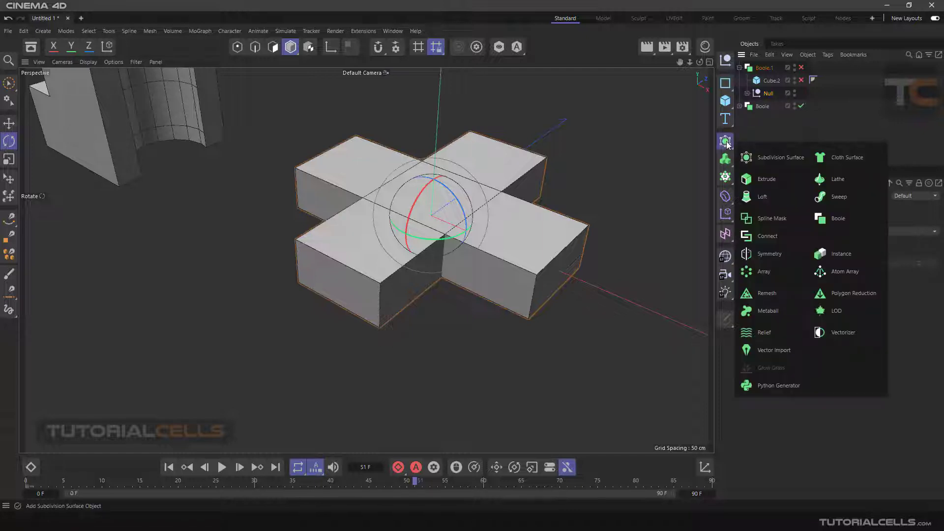
alt+click(824, 216)
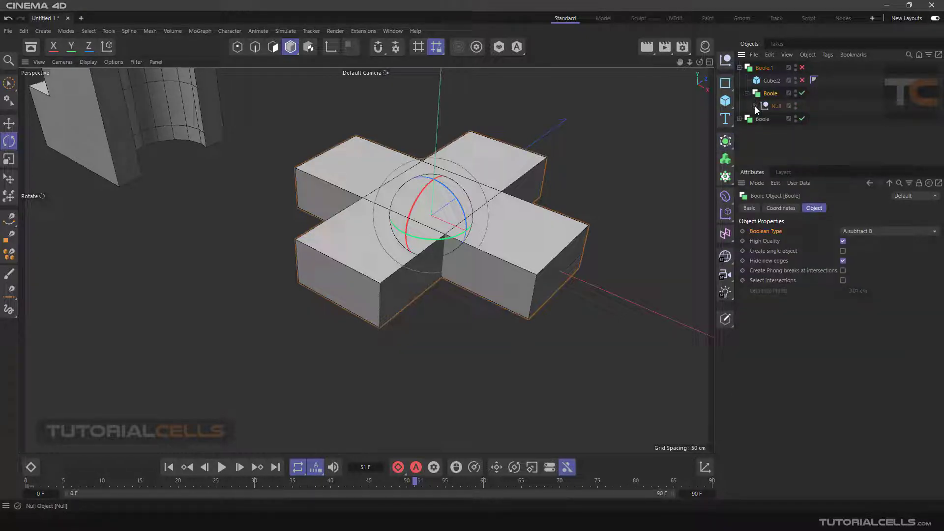
click(858, 231)
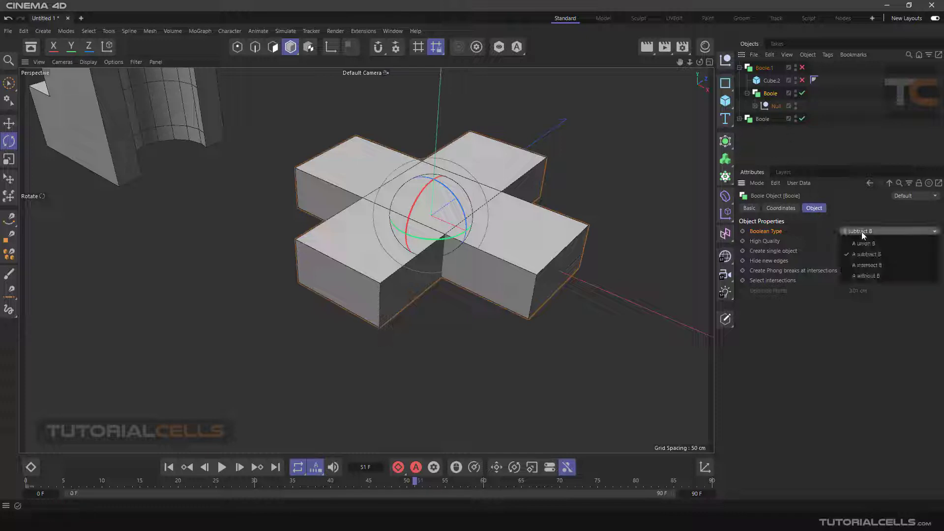
click(865, 246)
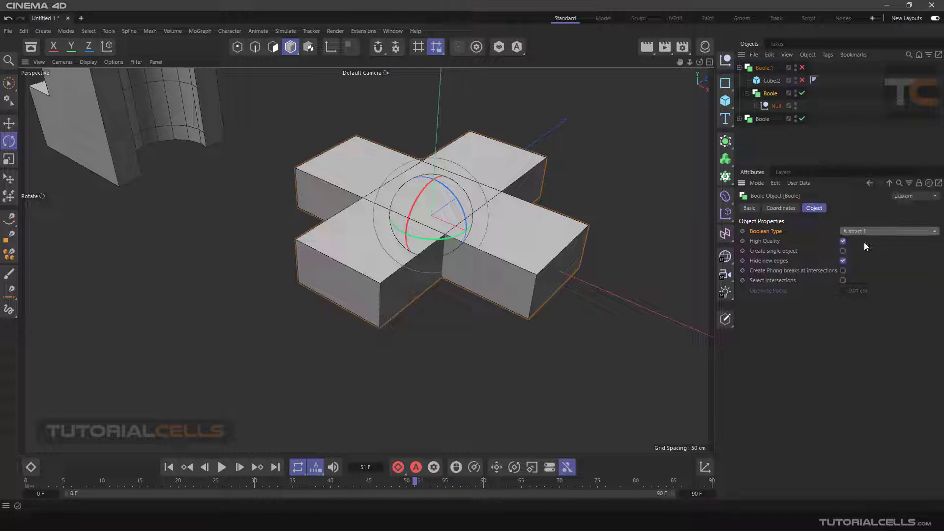
- Move both bars out of the Null directly into the inner Boole, delete the empty Null, and select the inner Boole
click(747, 93)
click(747, 93)
click(768, 107)
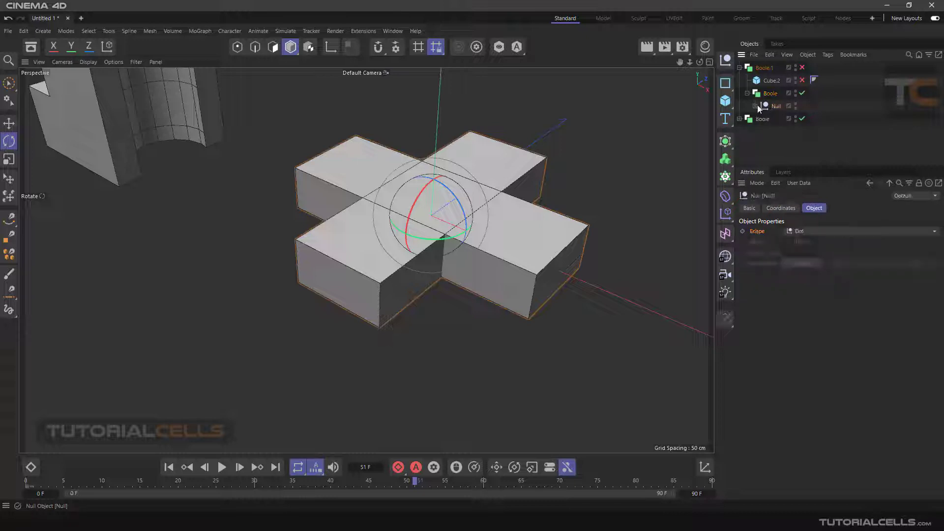
click(757, 108)
click(755, 106)
click(787, 119)
shift+click(784, 131)
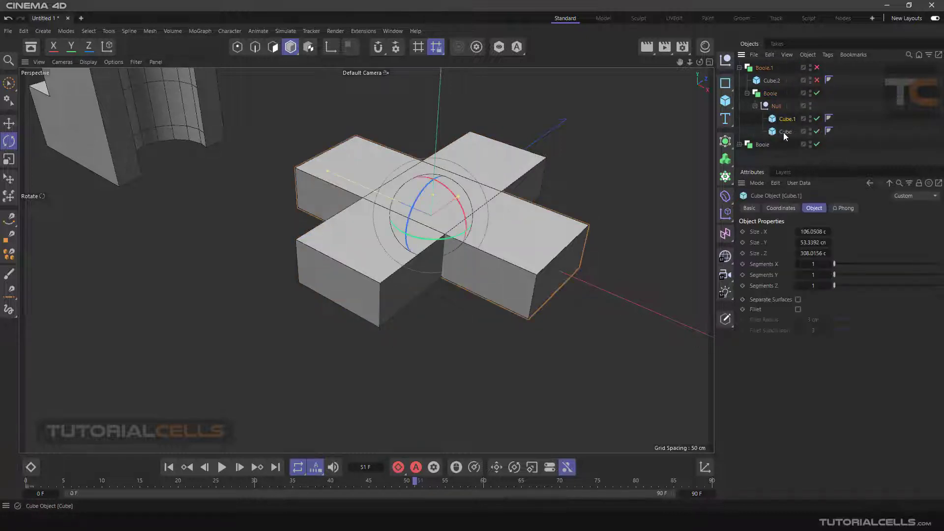
drag(780, 119, 770, 94)
click(799, 133)
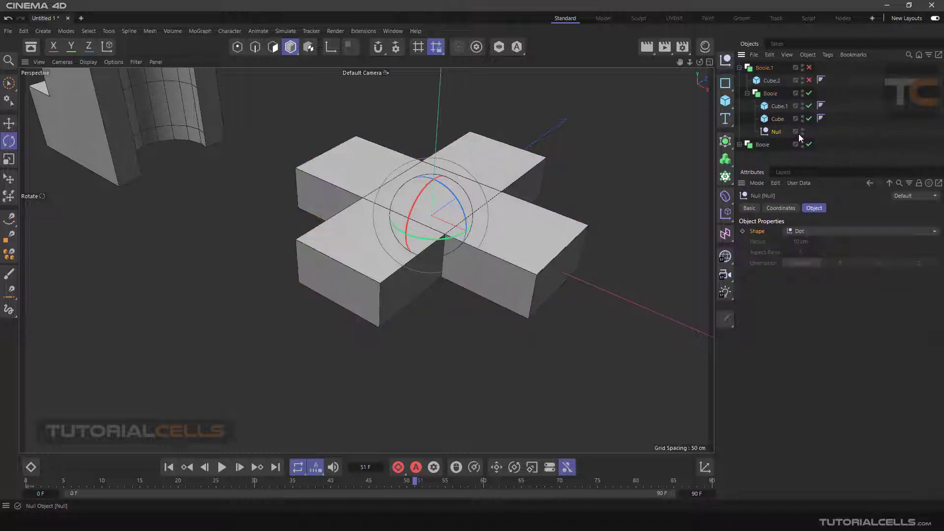
key(Delete)
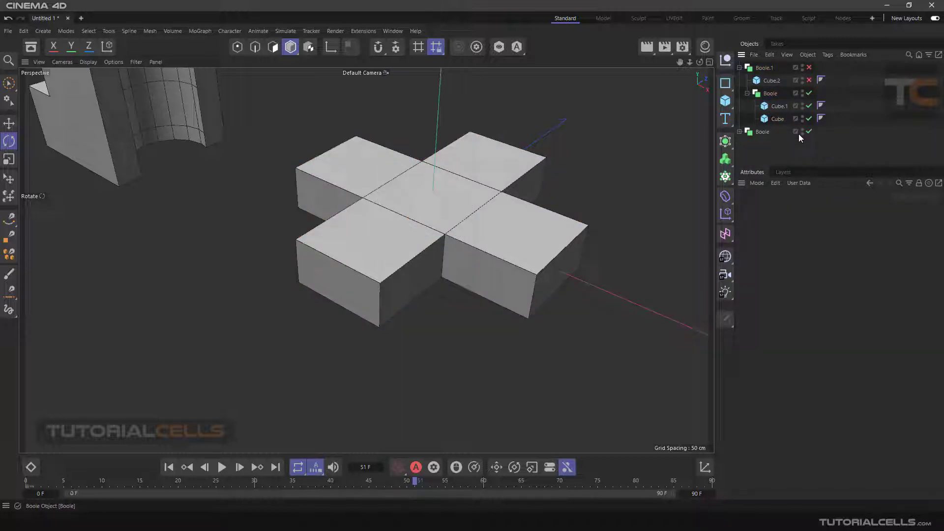
click(775, 106)
click(770, 94)
alt+drag(554, 178, 549, 158)
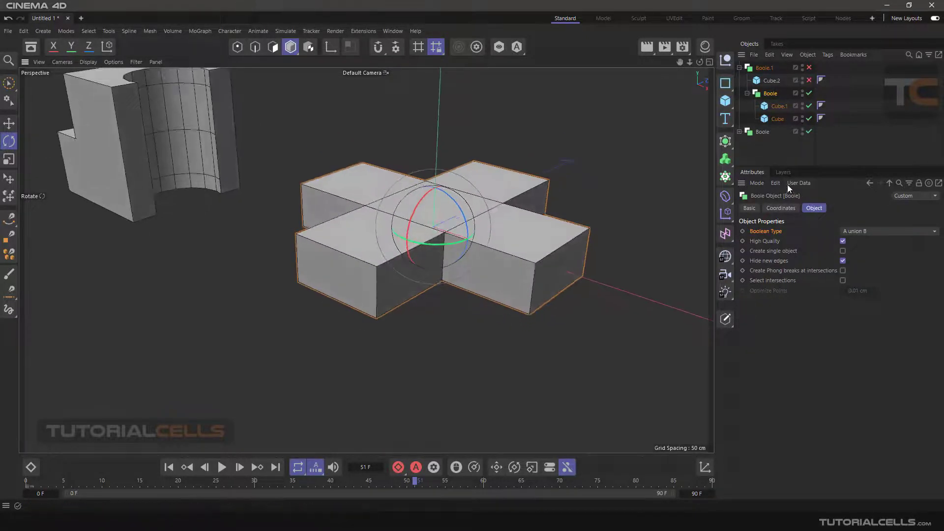
- Enable the 200 cm cube and the outer Boole again so the united bars are subtracted from the cube
click(747, 94)
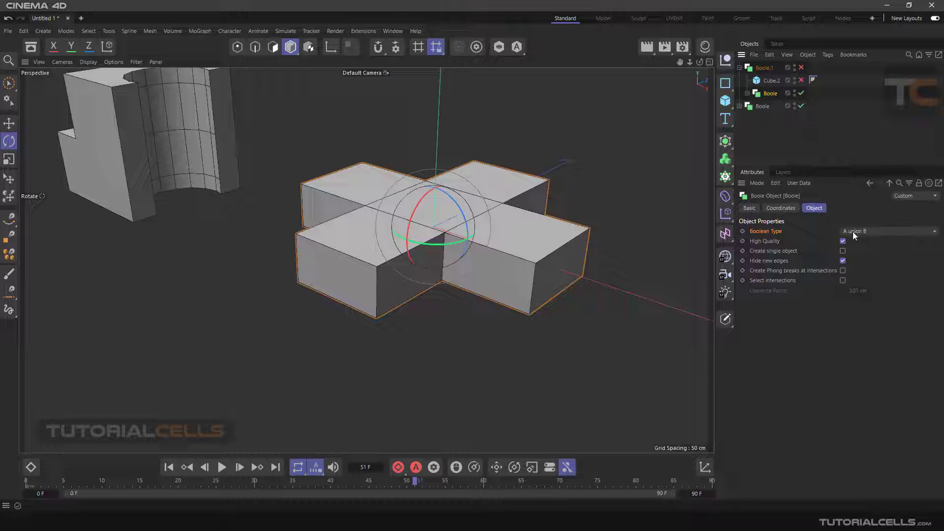
click(801, 80)
mouse_move(622, 128)
alt+mouse_down()
mouse_move(481, 205)
mouse_move(611, 134)
alt+mouse_up()
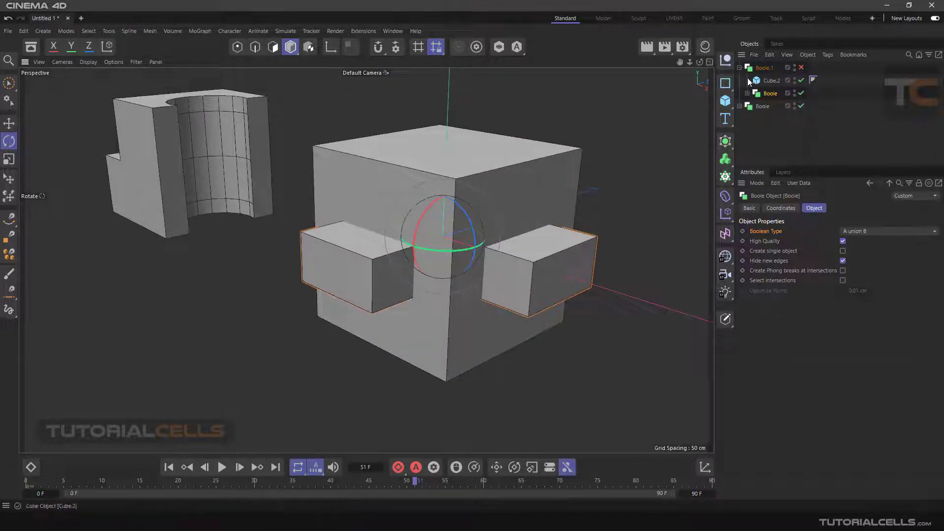
click(765, 81)
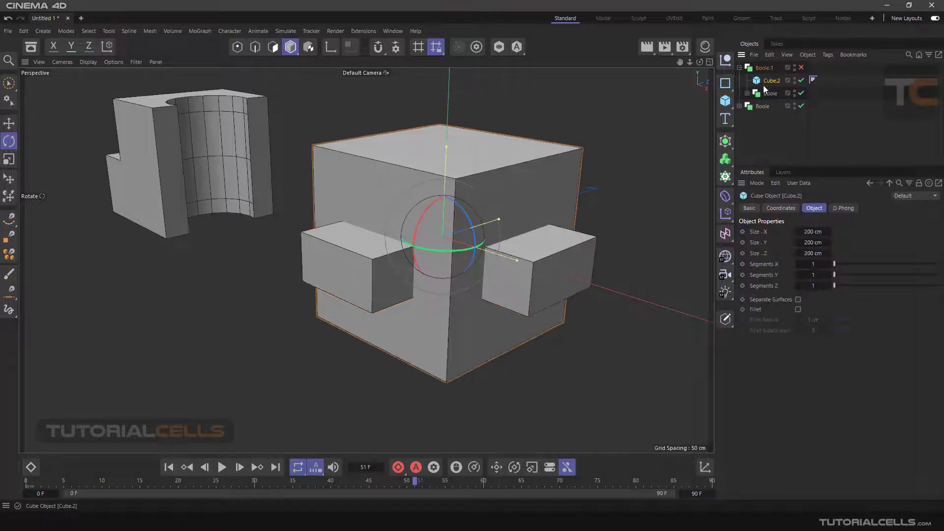
click(769, 93)
click(747, 93)
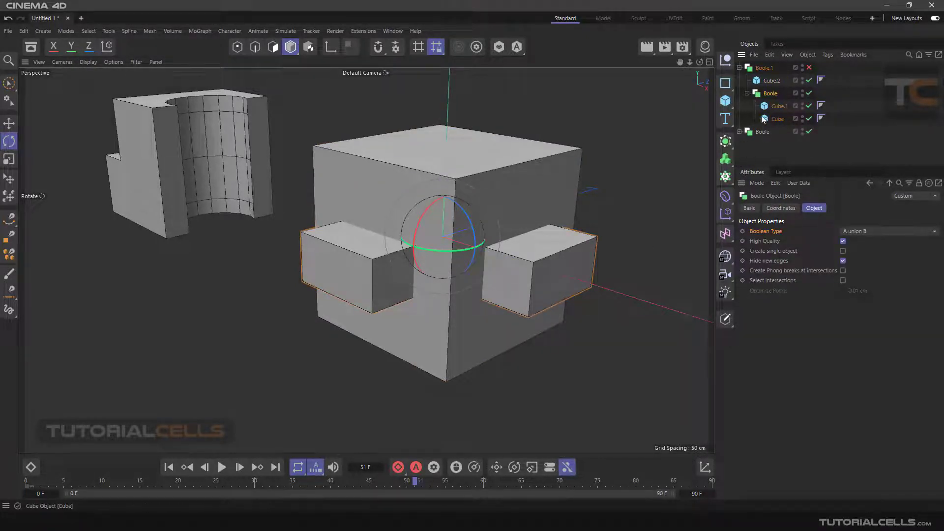
click(747, 93)
click(768, 71)
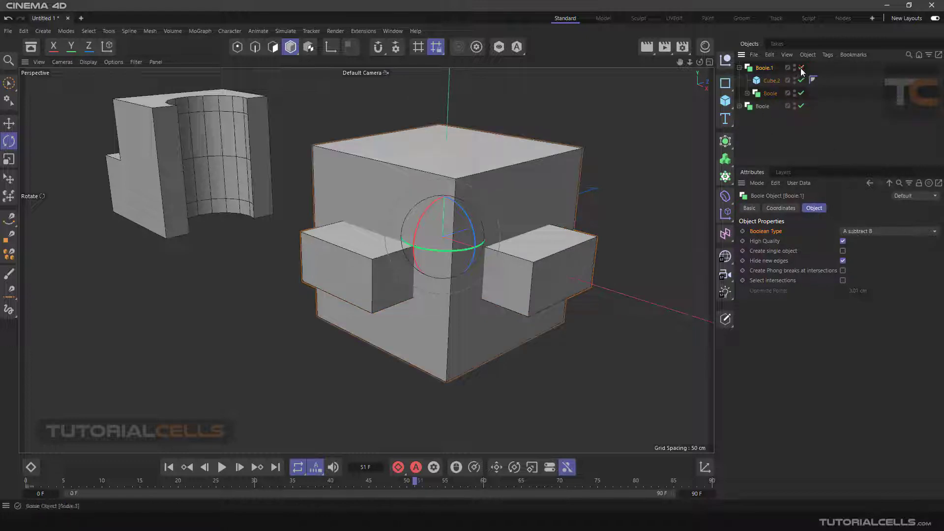
mouse_move(610, 197)
alt+mouse_down()
mouse_move(462, 170)
mouse_move(557, 180)
mouse_move(590, 204)
mouse_move(601, 197)
mouse_move(599, 204)
alt+mouse_up()
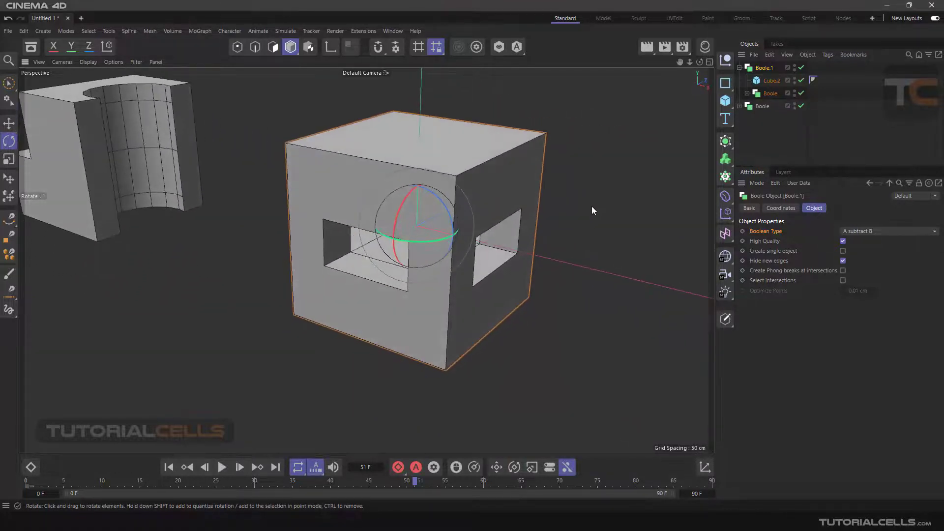
click(592, 206)
alt+drag(517, 258, 526, 234)
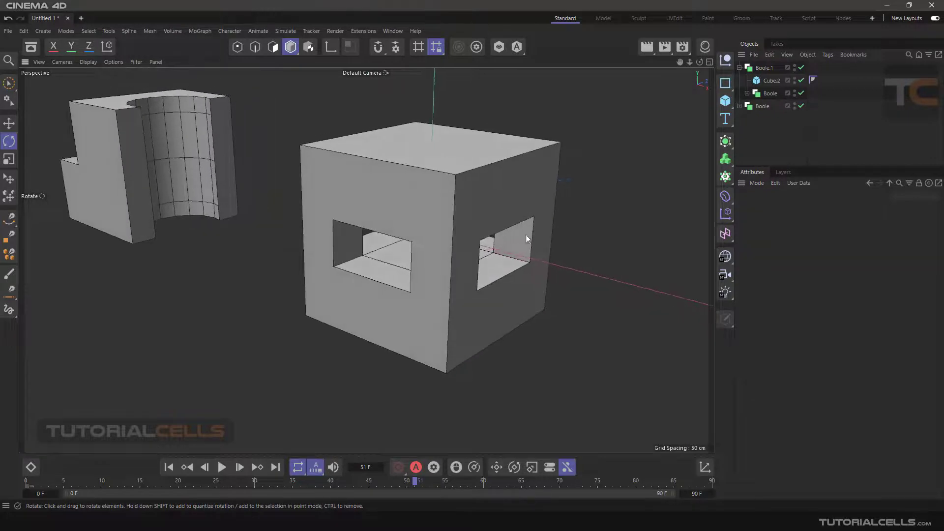
- Enlarge the Cube.1 bar inside the inner Boole to about 126 cm in X and 108 cm in Y
click(772, 81)
click(747, 92)
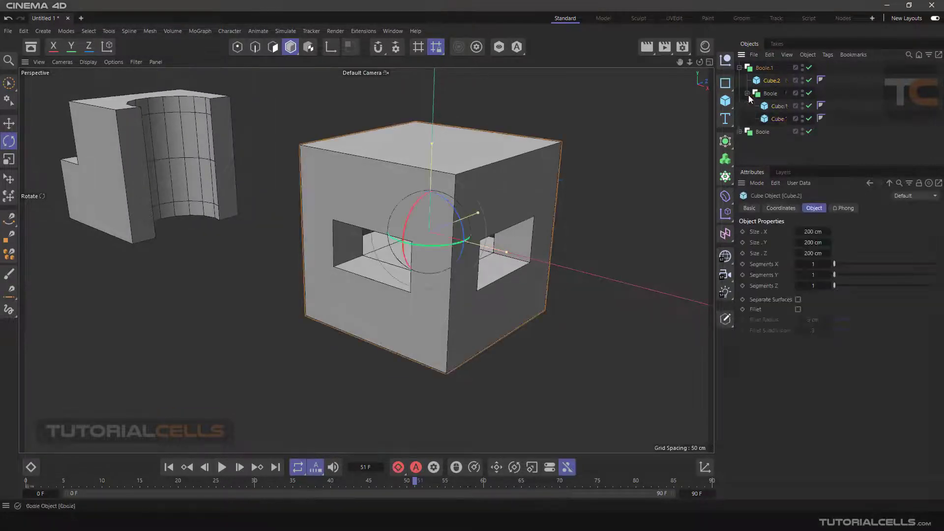
click(776, 107)
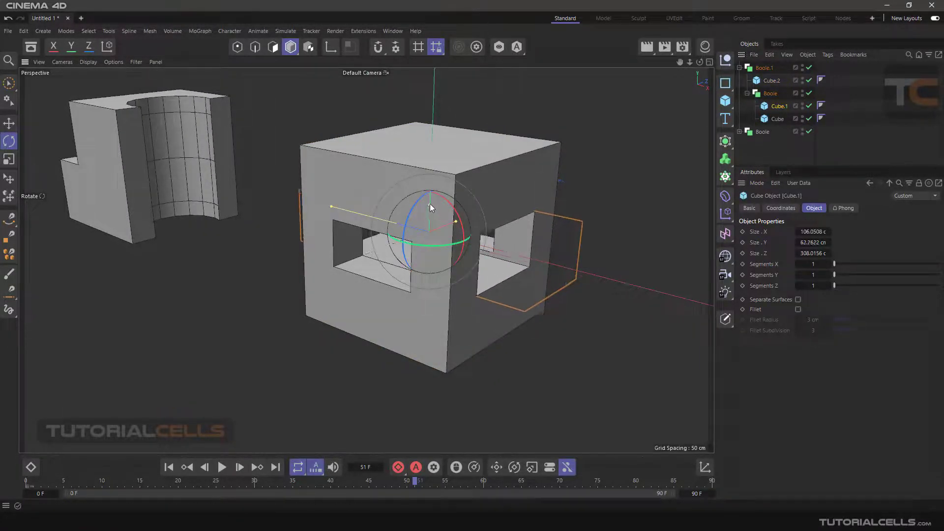
drag(430, 204, 430, 182)
alt+drag(539, 252, 578, 237)
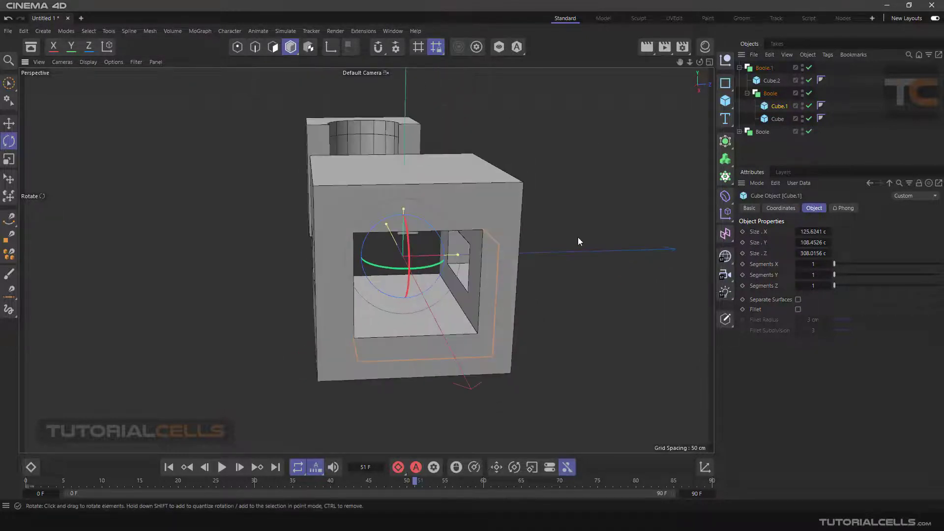
- Collapse the Boole.1 hierarchy and select the first Boole, the one with the cylindrical cut
click(740, 68)
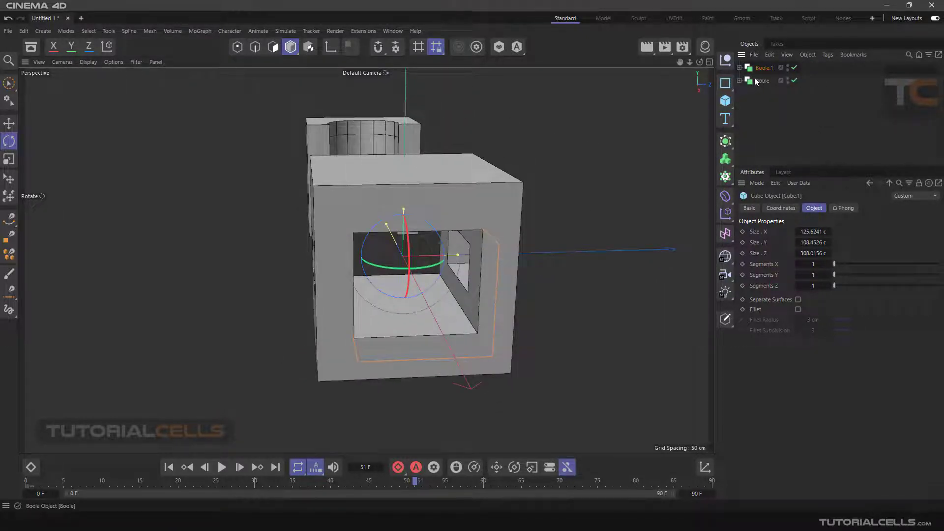
alt+drag(483, 211, 527, 207)
alt+middle_drag(262, 214, 638, 303)
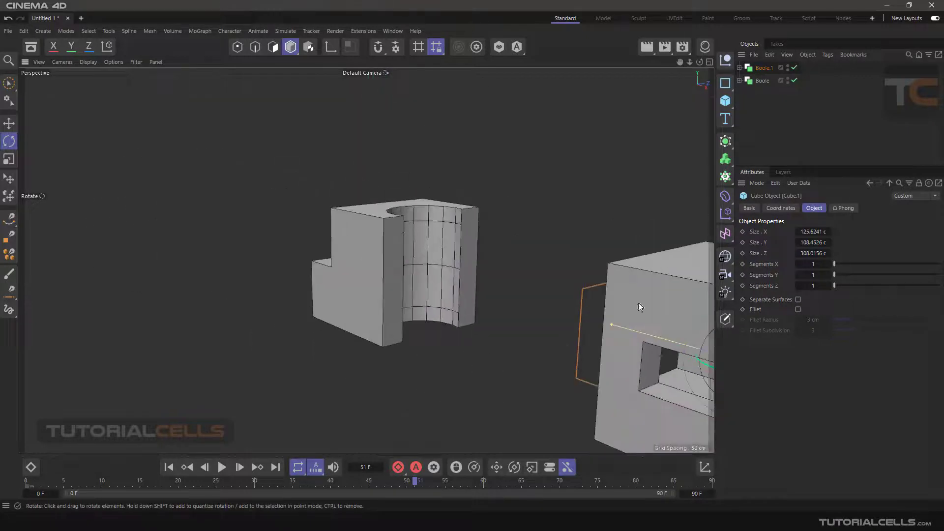
scroll(413, 226, up, 3)
click(761, 82)
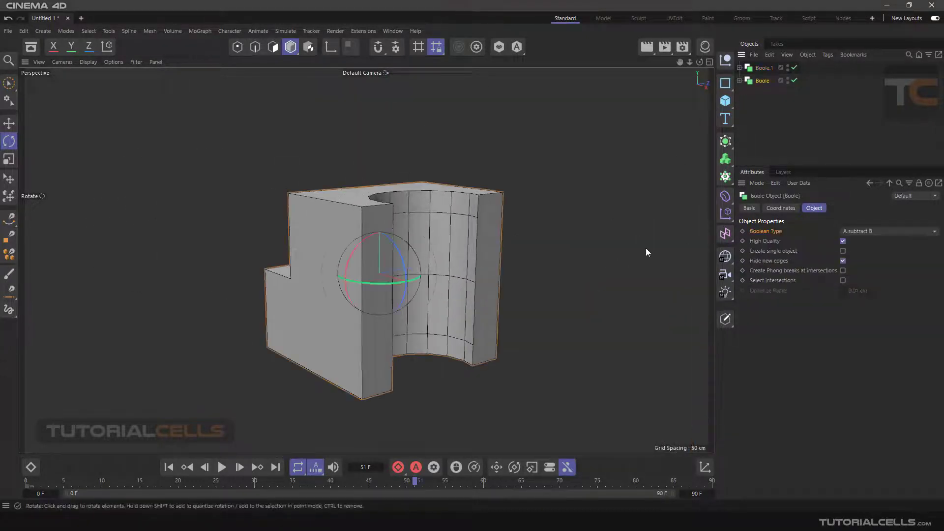
- Turn the first Boole's High Quality option off and back on to compare the mesh edges around the cut
click(754, 242)
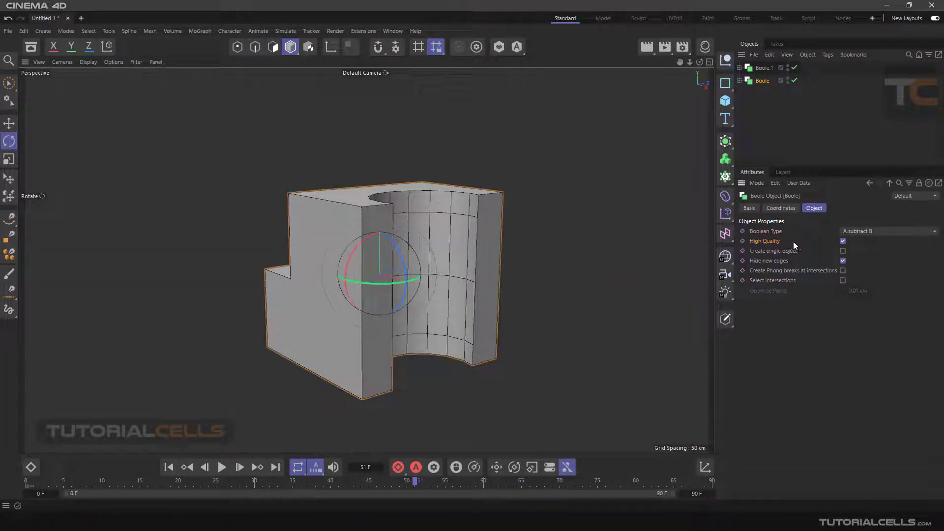
scroll(488, 276, up, 3)
alt+drag(488, 275, 464, 298)
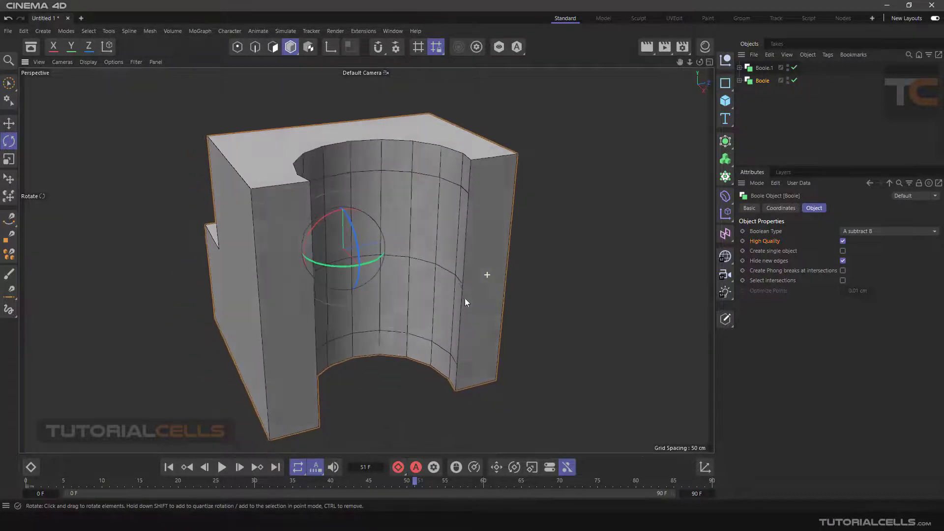
alt+middle_drag(464, 298, 508, 290)
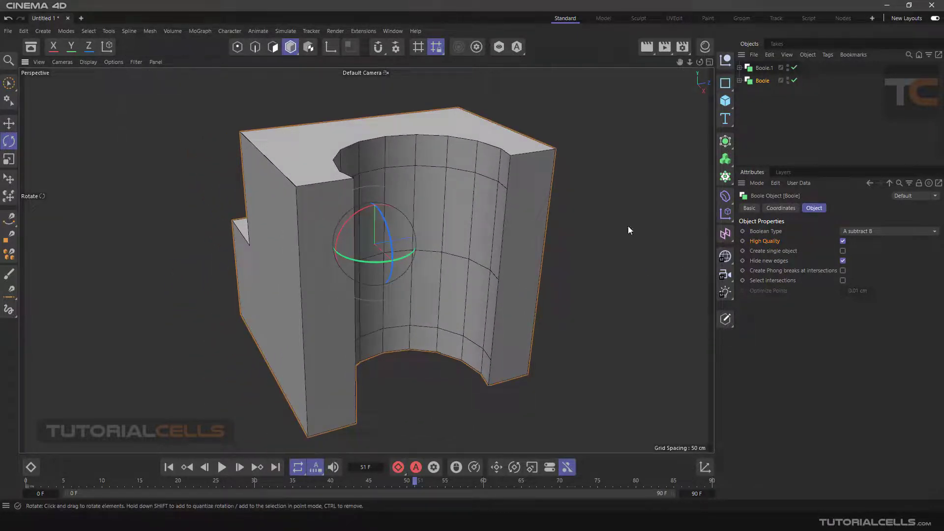
click(842, 241)
alt+drag(536, 157, 545, 175)
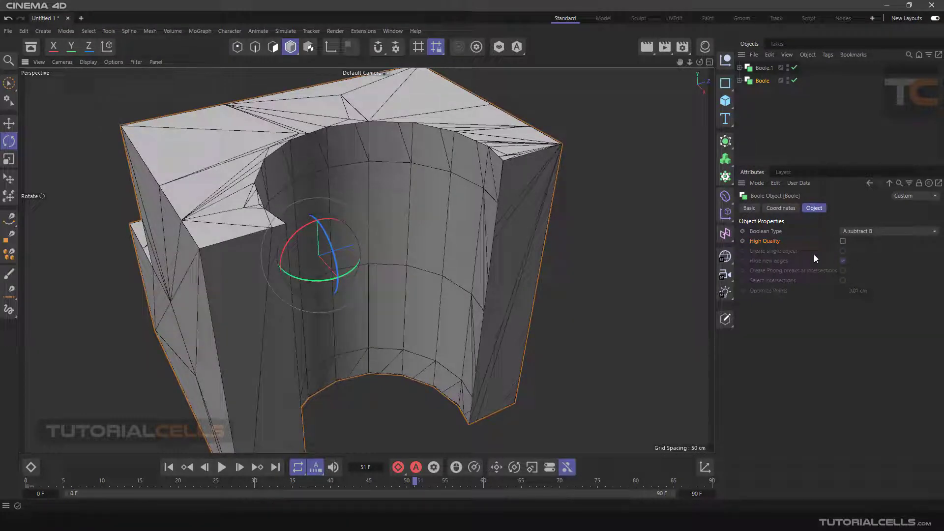
click(843, 241)
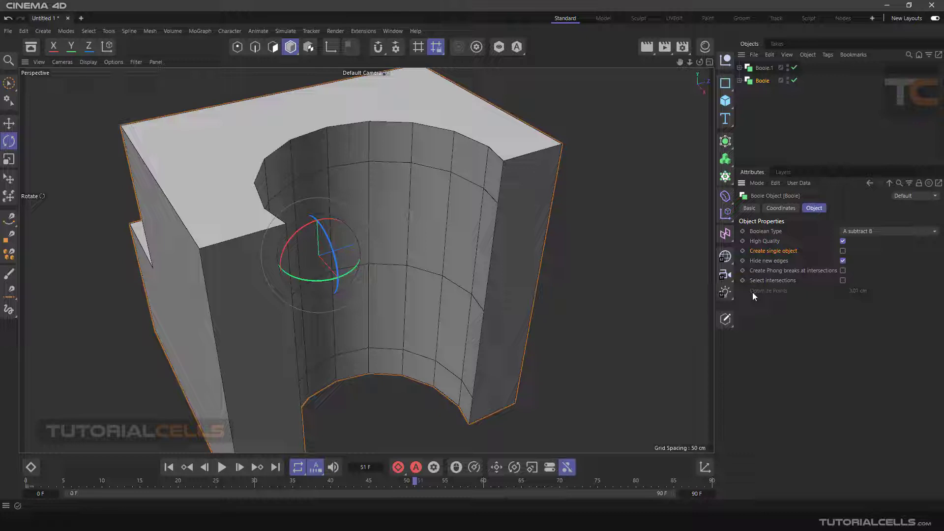
scroll(684, 170, down, 2)
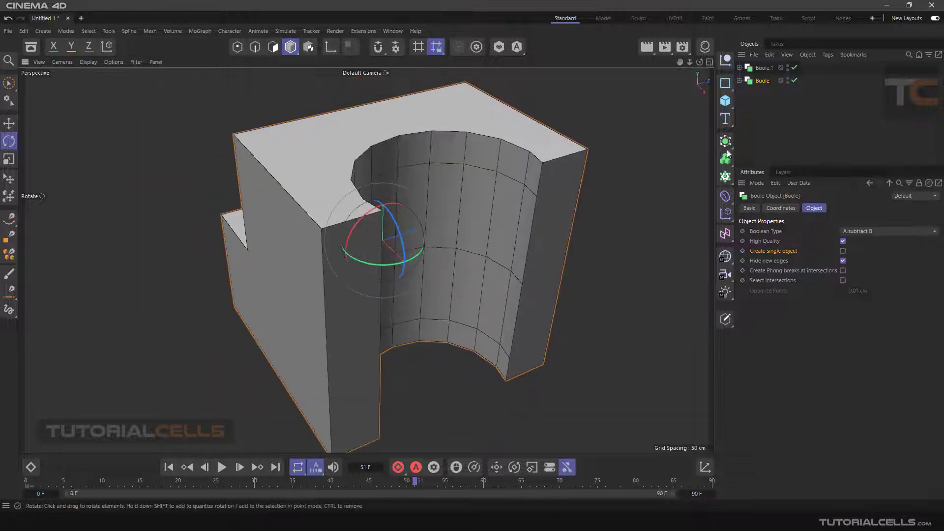
- Expand the first Boole and delete the cutting cube inside its Null
click(739, 80)
click(772, 119)
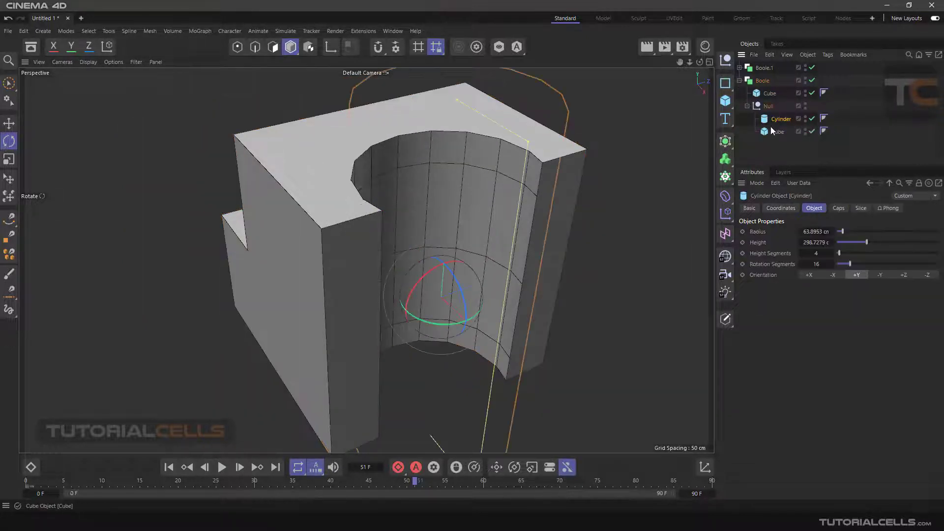
click(769, 133)
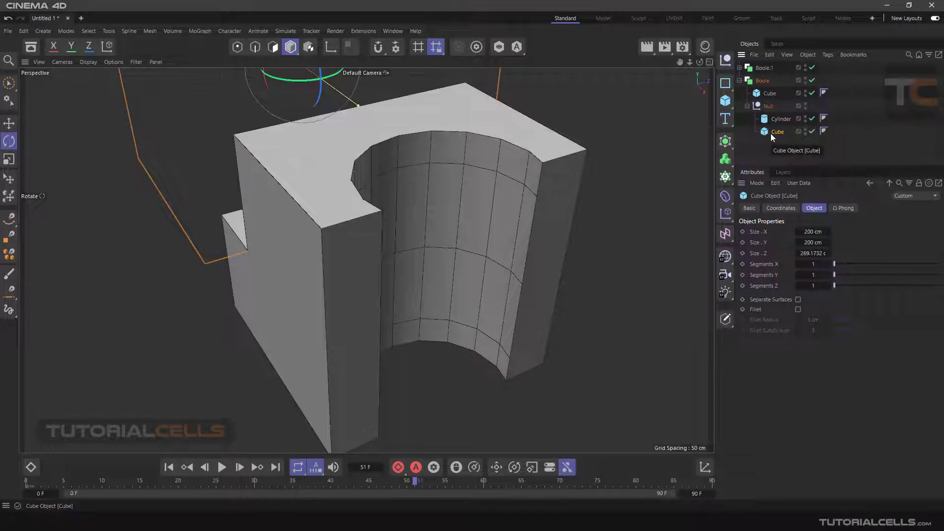
key(Delete)
- Move the cylinder out of the Null directly below the cube in the Boole, and delete the empty Null and Boole.1
drag(771, 119, 769, 100)
click(767, 119)
key(Delete)
scroll(461, 168, down, 2)
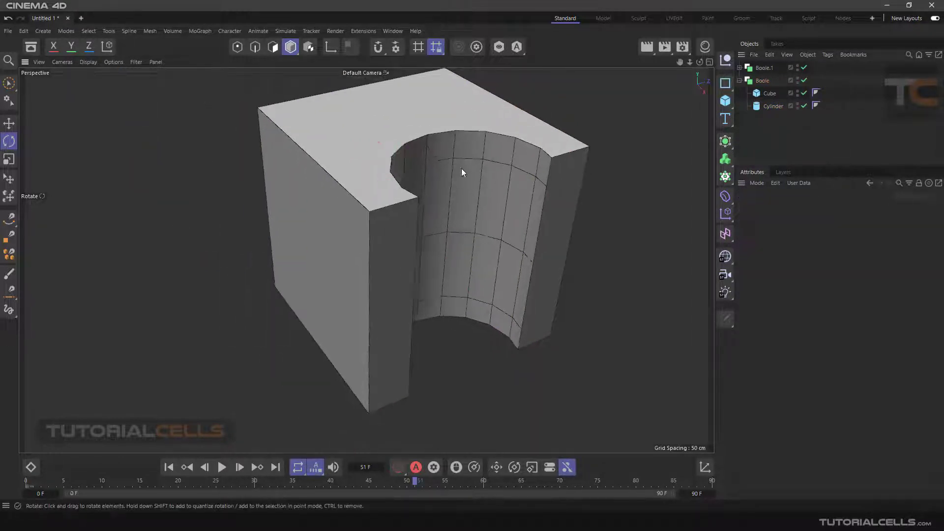
mouse_move(442, 178)
alt+mouse_down()
mouse_move(435, 146)
mouse_move(450, 163)
alt+mouse_up()
click(764, 69)
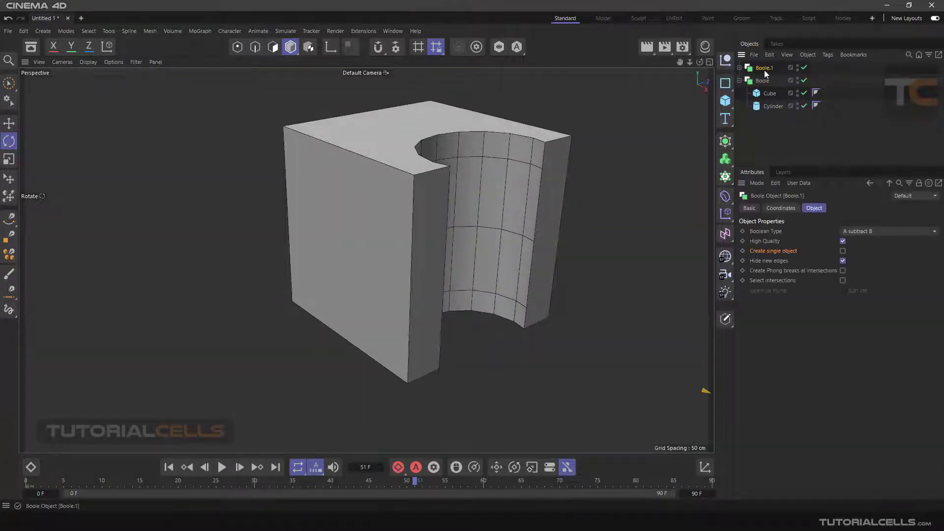
key(Delete)
- Set the cutting cylinder's height to 304 cm, its height segments to 16, and its rotation segments to 32
click(766, 94)
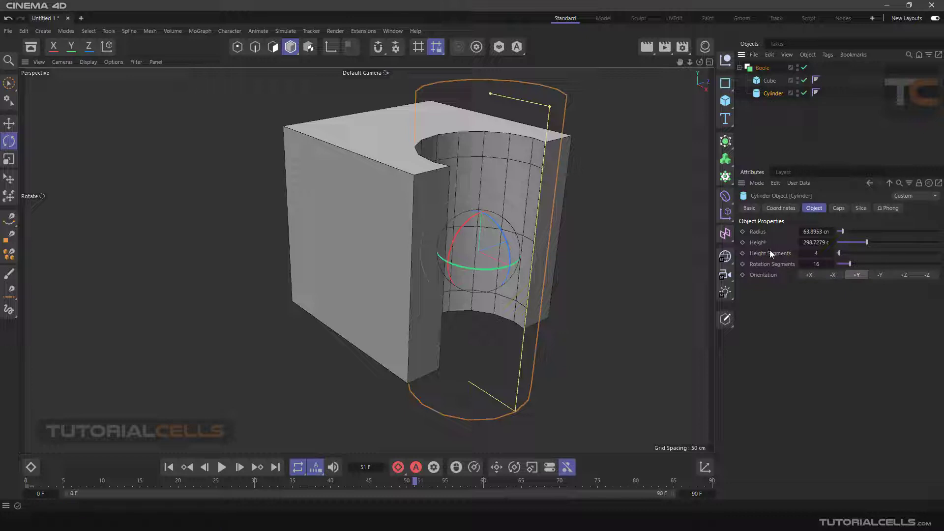
drag(866, 242, 866, 264)
alt+drag(582, 176, 706, 163)
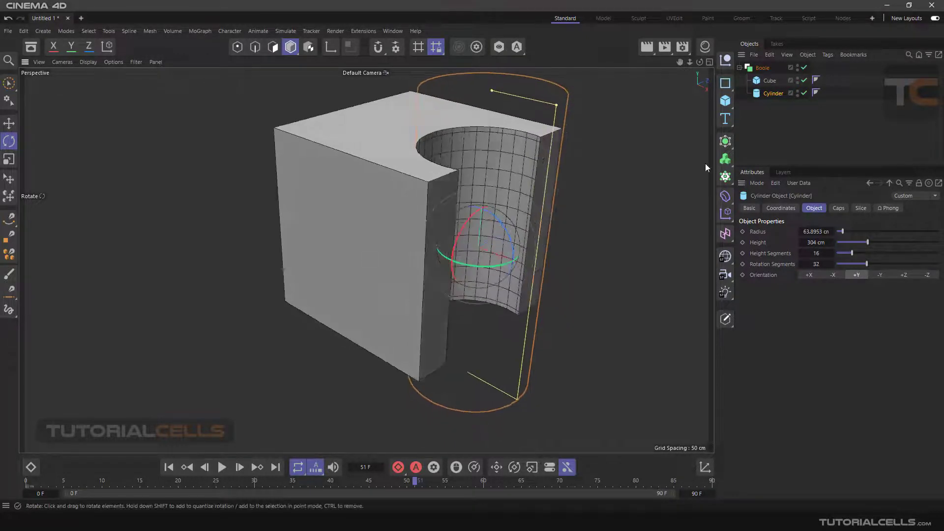
- Set the cube's segments to 5 in X, 6 in Y, and 7 in Z
click(769, 80)
drag(835, 264, 866, 286)
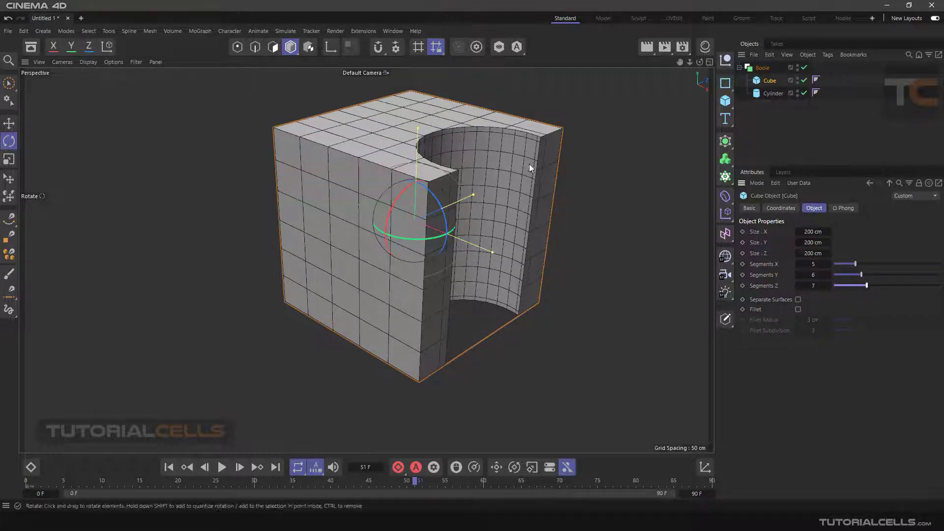
alt+drag(529, 164, 442, 147)
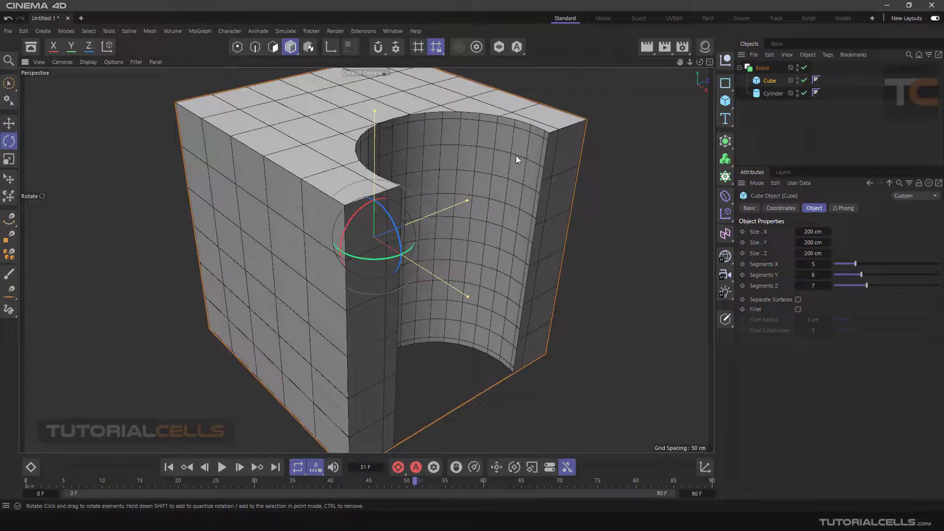
- Make the Boole editable and expand the resulting Null to inspect its cylinder piece
click(761, 69)
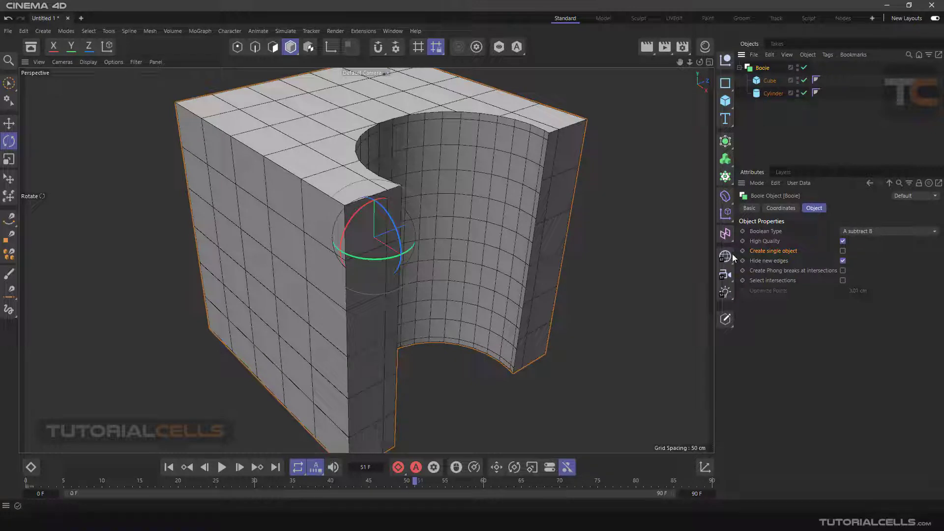
click(725, 319)
scroll(569, 274, down, 2)
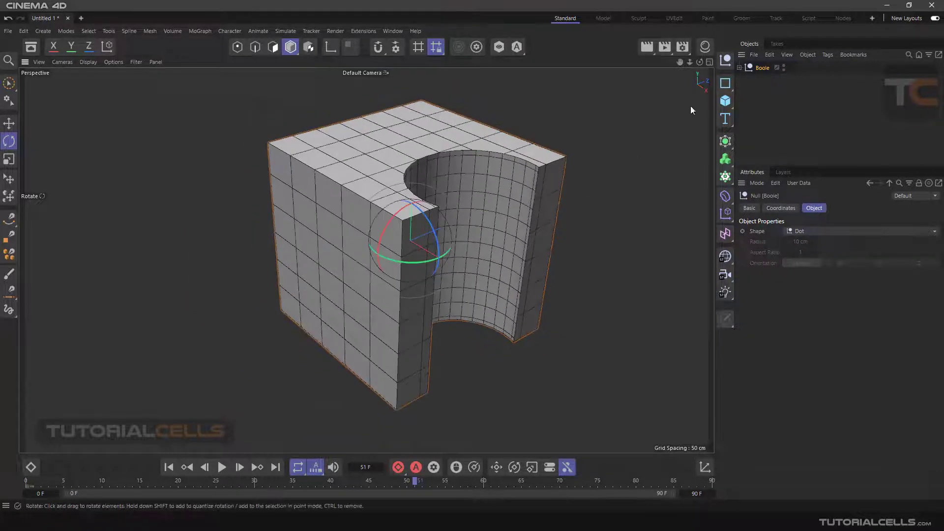
click(739, 68)
click(773, 94)
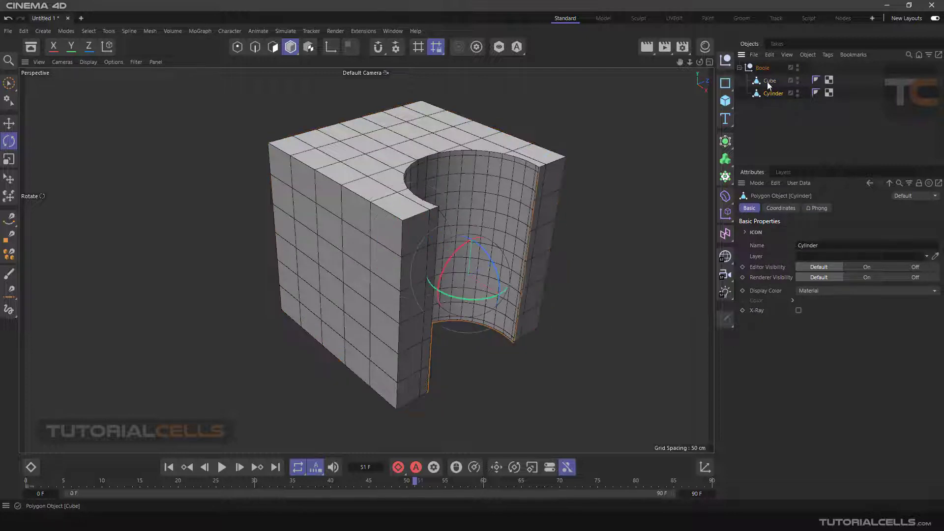
- Move the cube piece away from the cylinder piece, and undo both the move and the conversion to polygons
click(770, 83)
click(9, 123)
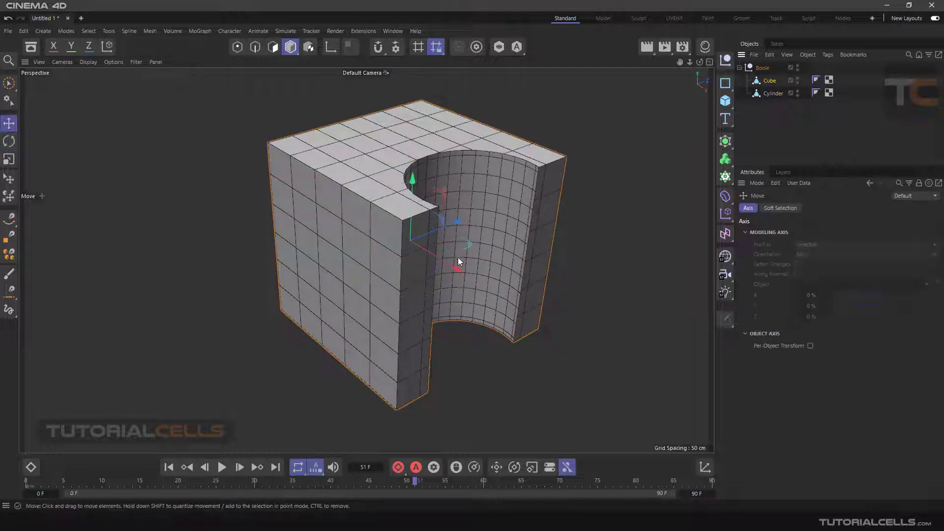
drag(458, 258, 406, 217)
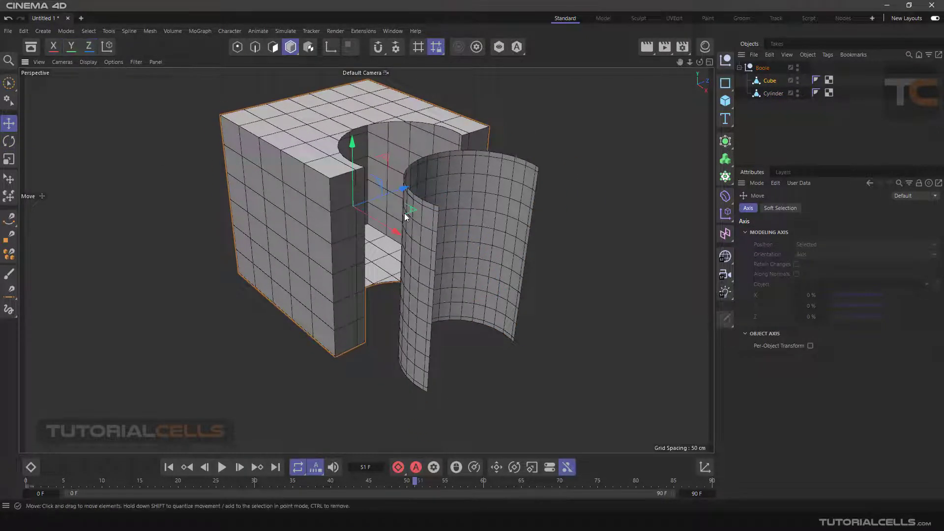
key(ctrl+z)
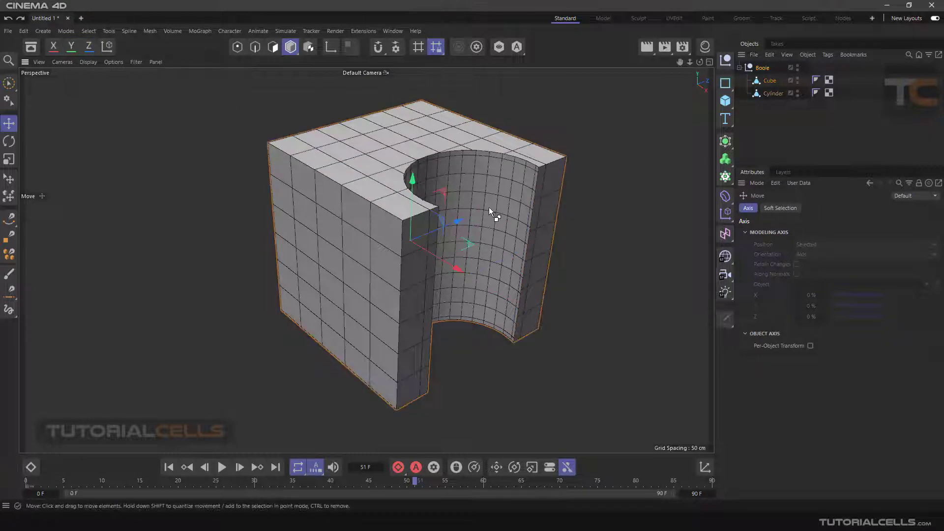
key(ctrl+z)
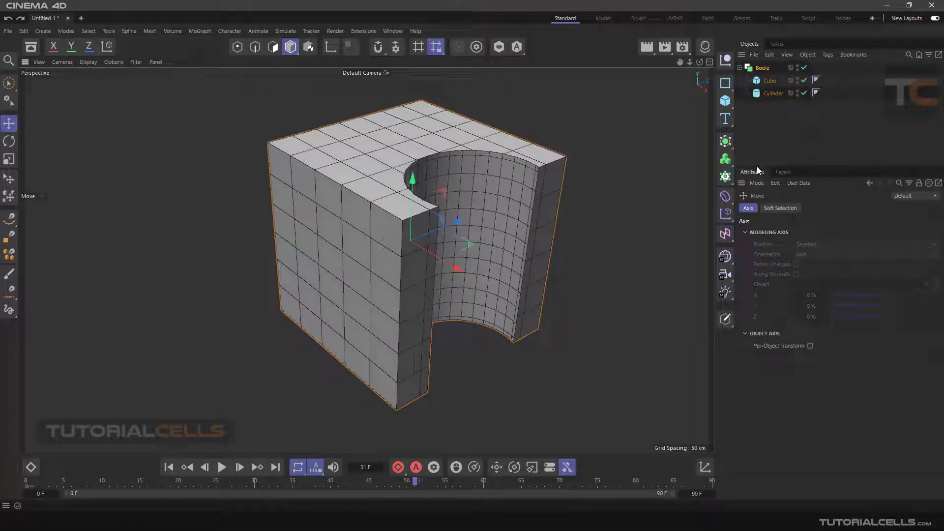
- Turn on the Boole's Create single object option
click(762, 67)
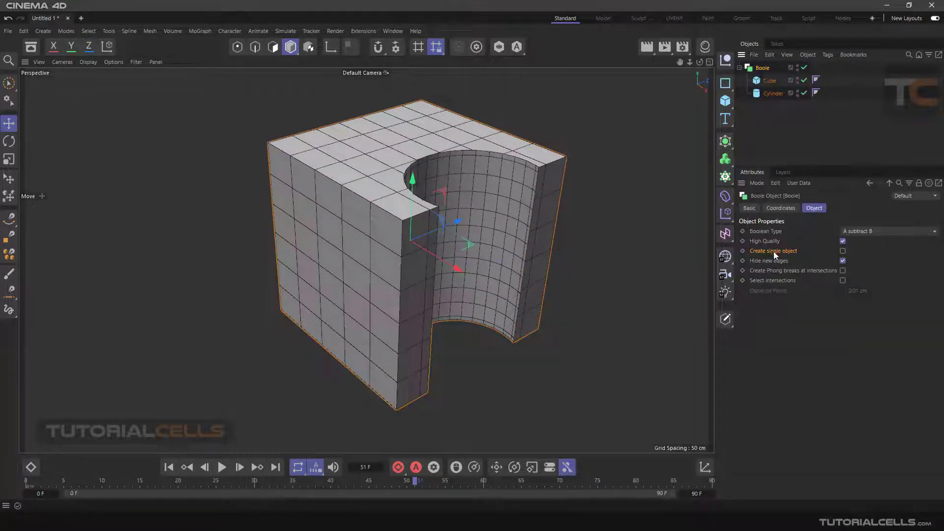
click(847, 250)
scroll(539, 157, up, 6)
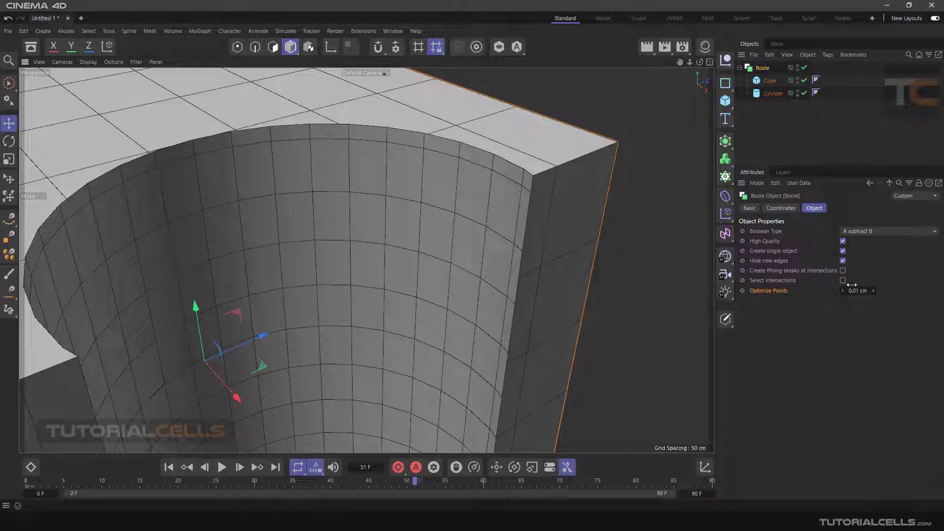
- Make the Boole editable and try moving the corner point on the cut's upper rim in point mode
click(724, 318)
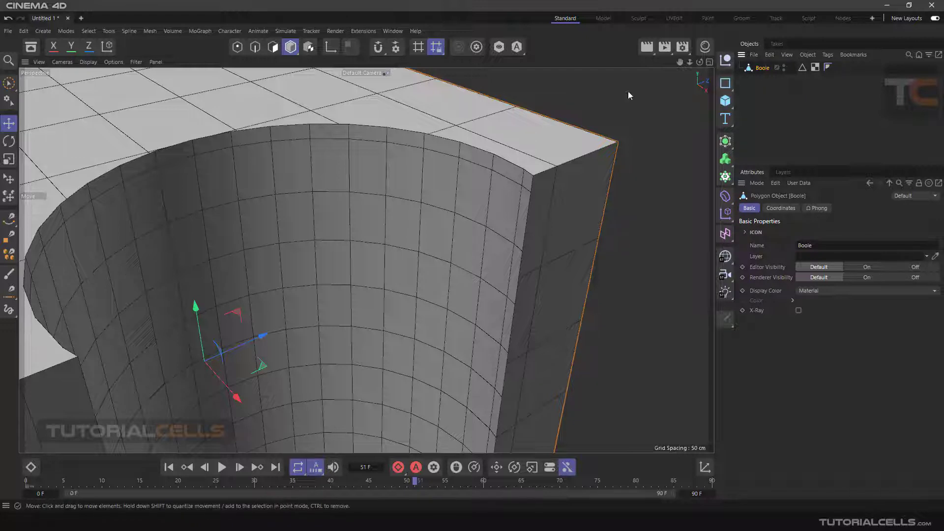
click(237, 47)
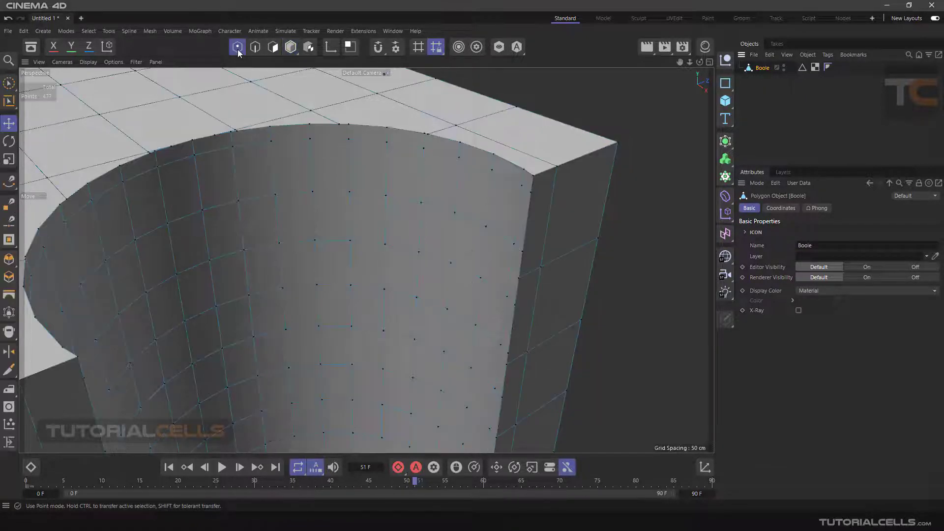
click(534, 177)
drag(536, 179, 578, 165)
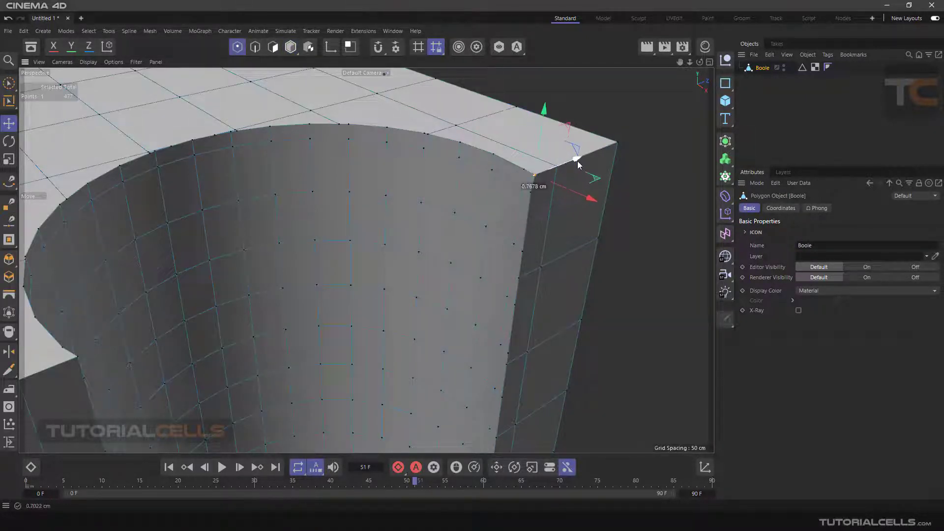
- Try moving another point on the cut's upper rim, and undo the point moves and the conversion to polygons
click(493, 155)
drag(527, 146, 518, 152)
key(ctrl+z)
scroll(522, 154, down, 3)
alt+drag(469, 197, 639, 107)
key(ctrl+z)
key(ctrl+z)
key(ctrl+z)
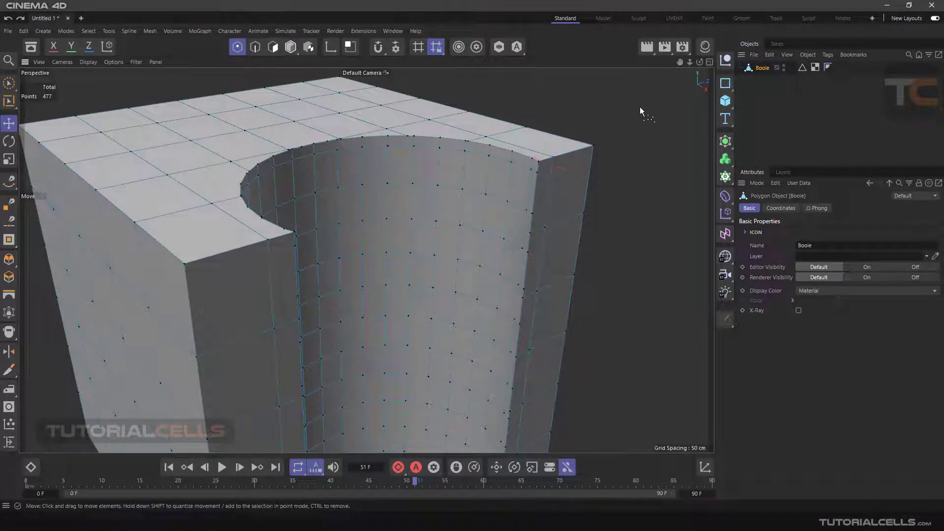
key(ctrl+z)
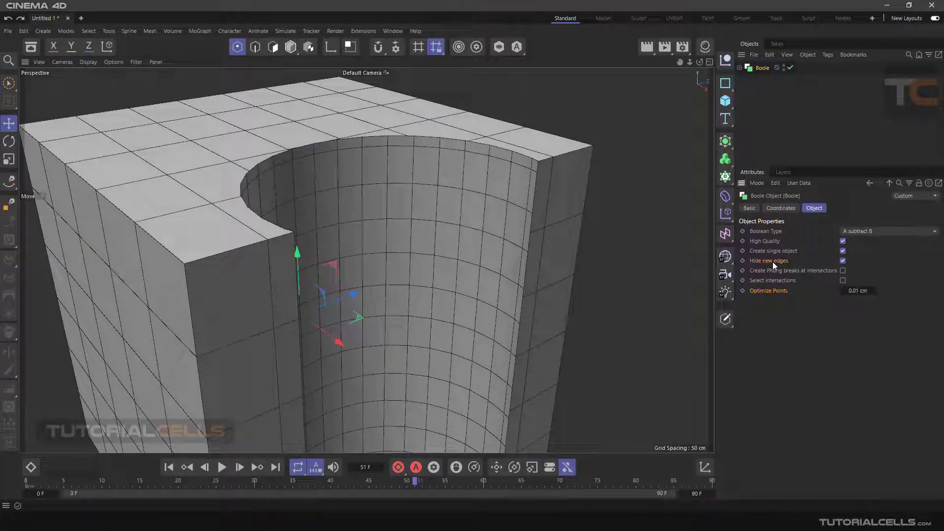
- Turn the Boole's Hide new edges option off and back on to compare the mesh around the cut
click(754, 264)
click(843, 262)
scroll(560, 151, up, 2)
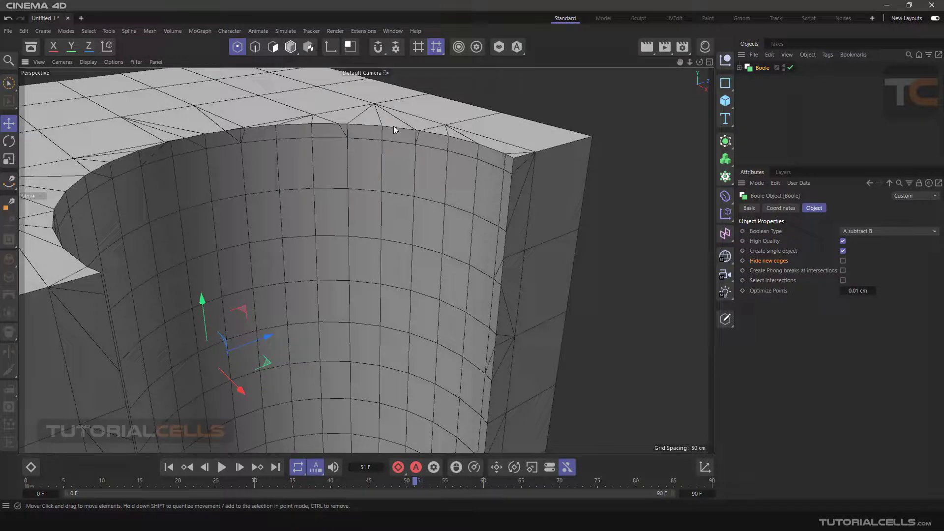
scroll(367, 211, down, 2)
alt+drag(367, 211, 359, 215)
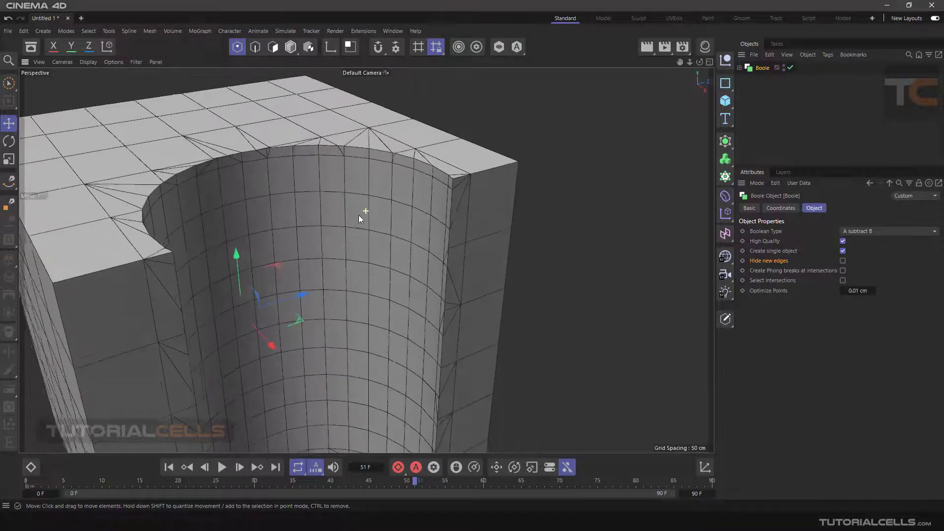
click(841, 261)
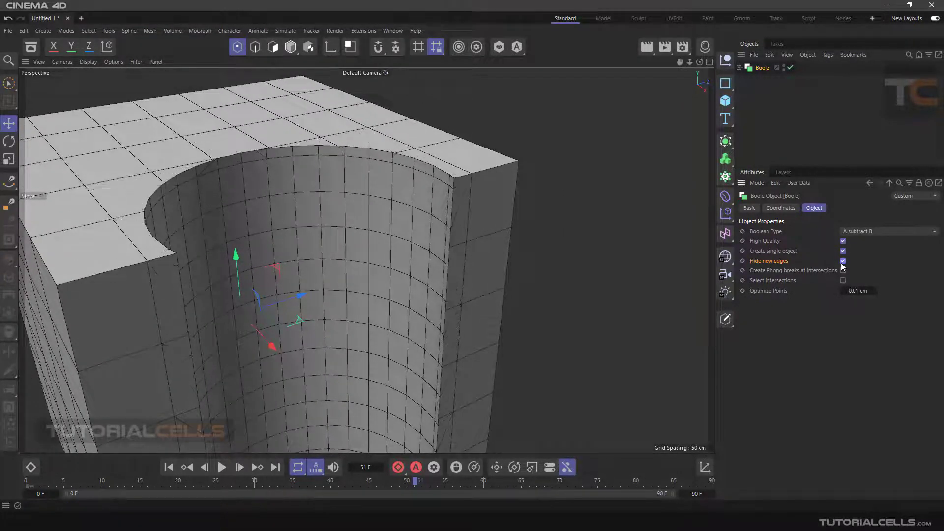
- Turn on the Boole's Create Phong breaks at intersections option and inspect the shading around the cylindrical cut
click(843, 270)
click(843, 270)
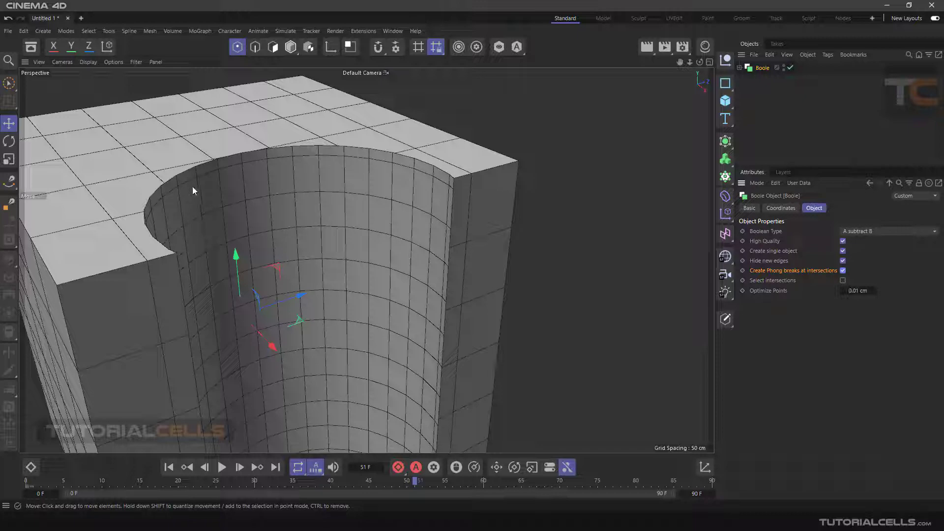
scroll(193, 191, down, 8)
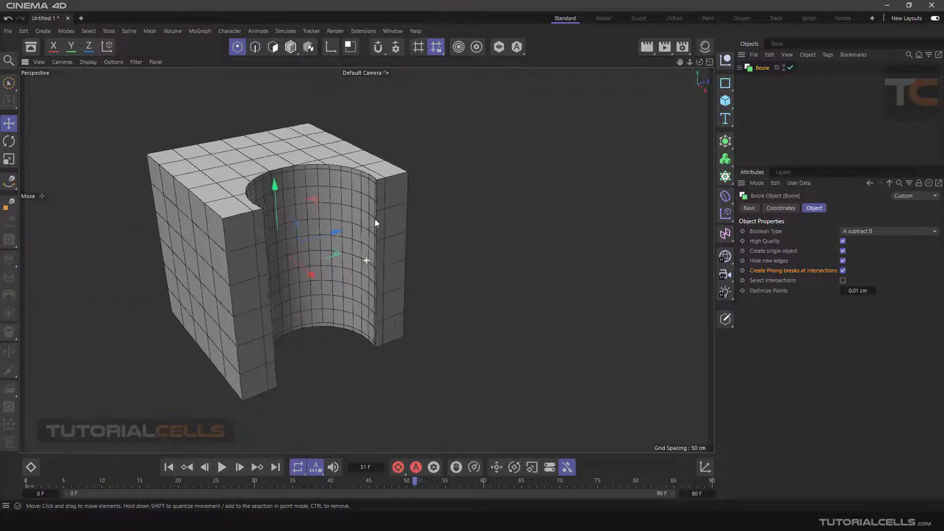
scroll(375, 219, up, 10)
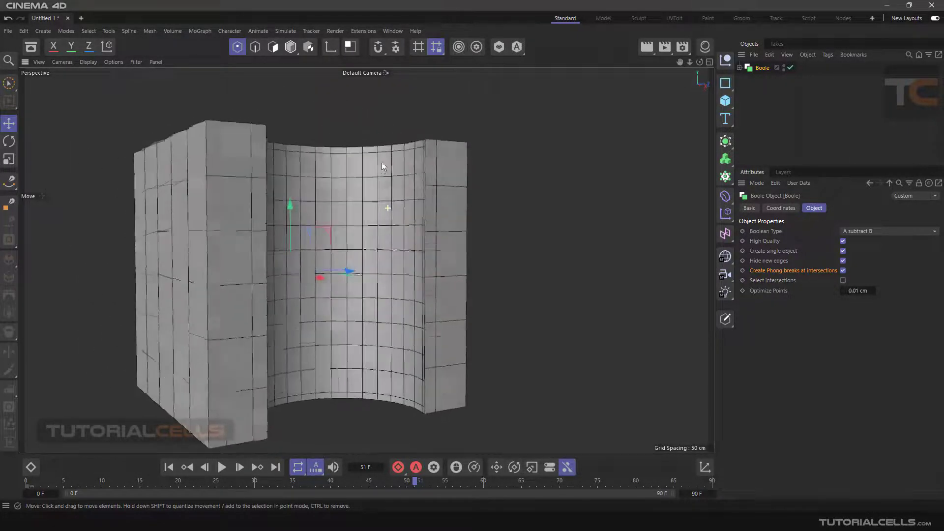
alt+drag(382, 163, 378, 155)
alt+drag(321, 366, 391, 336)
scroll(391, 335, down, 3)
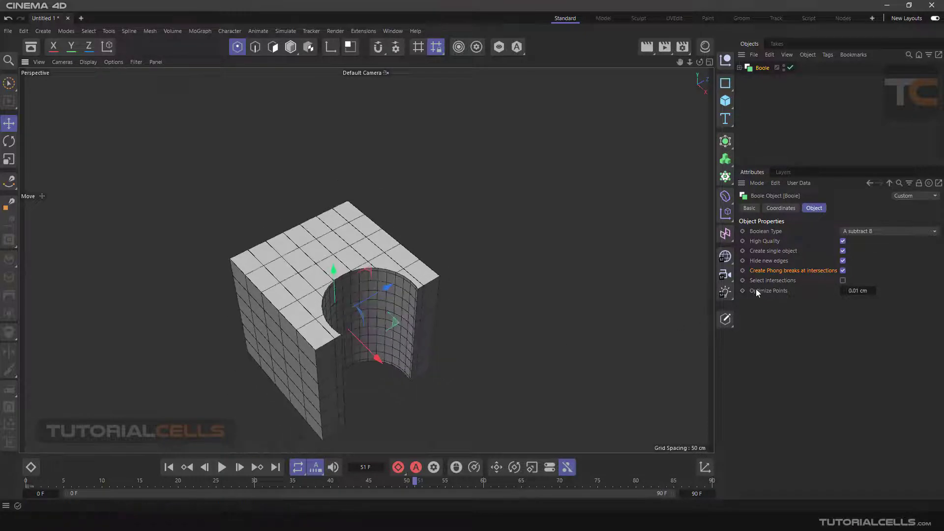
- Add a sphere shifted from the origin along the negative X axis, and delete the existing Boole
scroll(503, 297, down, 3)
alt+middle_drag(503, 297, 396, 231)
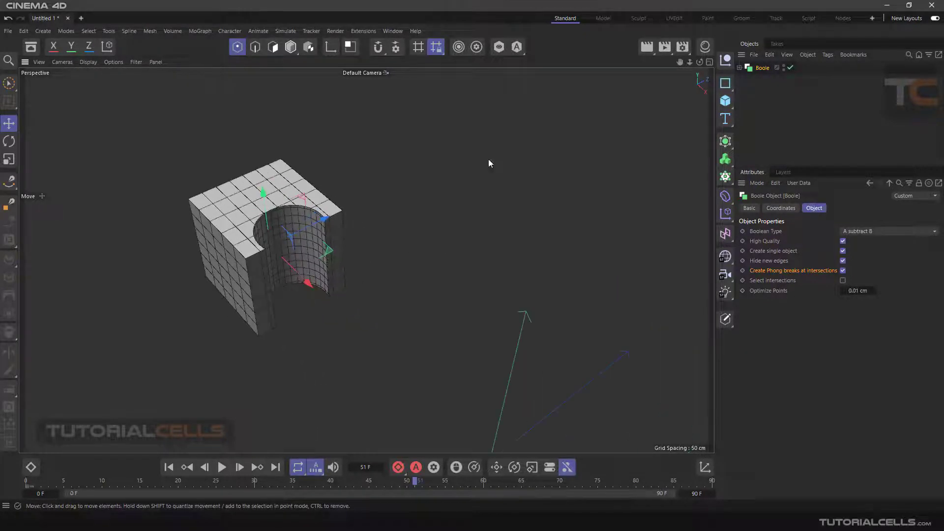
click(729, 105)
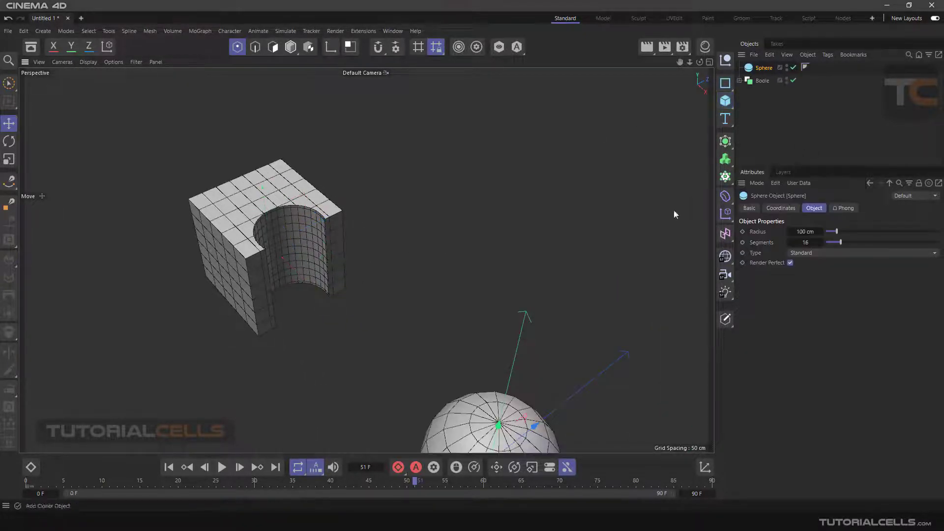
click(827, 152)
alt+middle_drag(539, 393, 505, 255)
scroll(505, 255, up, 2)
drag(523, 287, 471, 259)
alt+drag(470, 257, 489, 240)
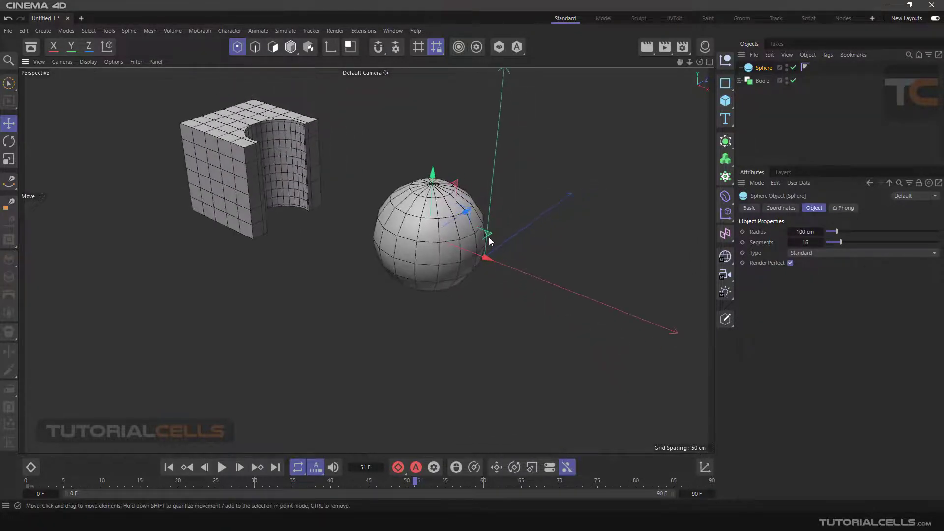
click(758, 81)
key(Delete)
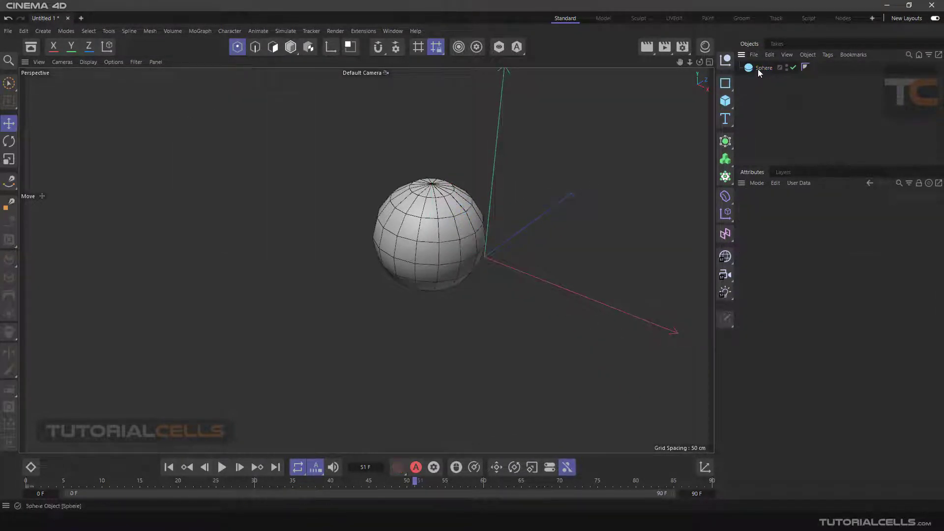
- Set the sphere's segments to 38 and its type to Hexahedron
click(762, 68)
drag(840, 243, 865, 242)
click(860, 253)
click(836, 296)
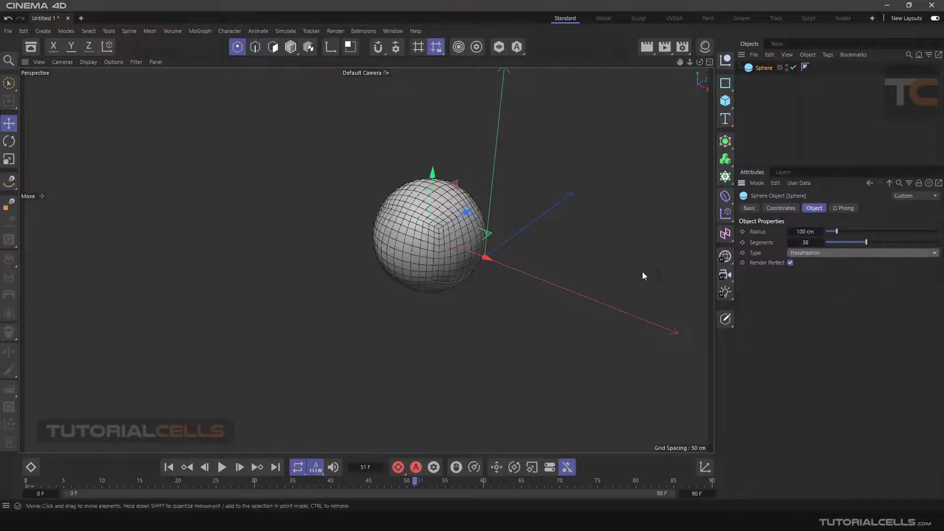
- Add a cube overlapping the sphere and scale it uniformly to 262 cm
alt+right_drag(454, 221, 494, 222)
alt+middle_drag(490, 207, 469, 185)
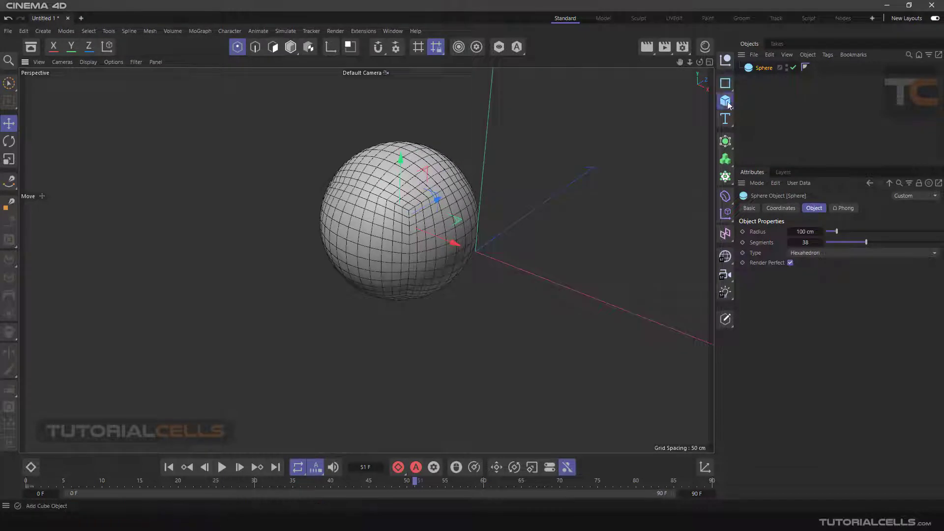
click(726, 101)
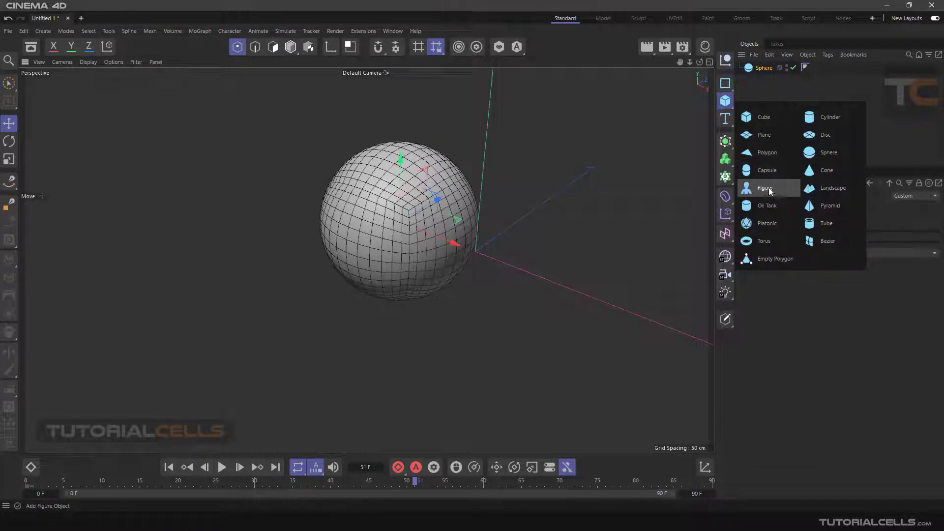
click(763, 118)
alt+drag(495, 215, 441, 206)
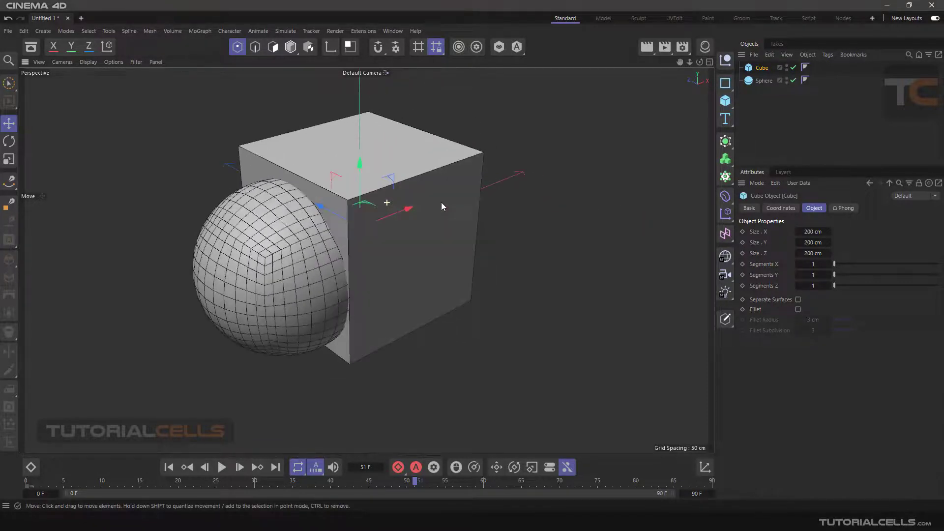
click(9, 159)
drag(319, 158, 689, 102)
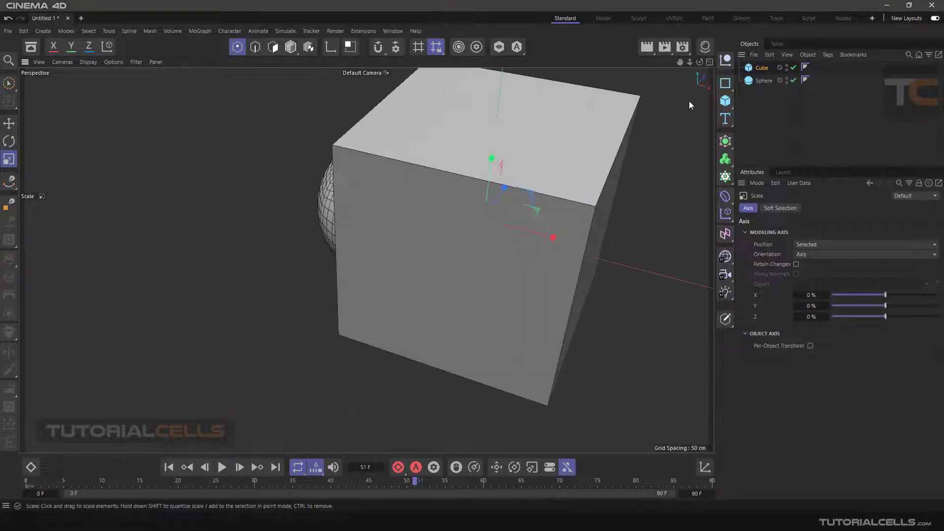
- Add a Boole generator and nest the sphere and cube in it, sphere first, to subtract the cube from the sphere
click(726, 142)
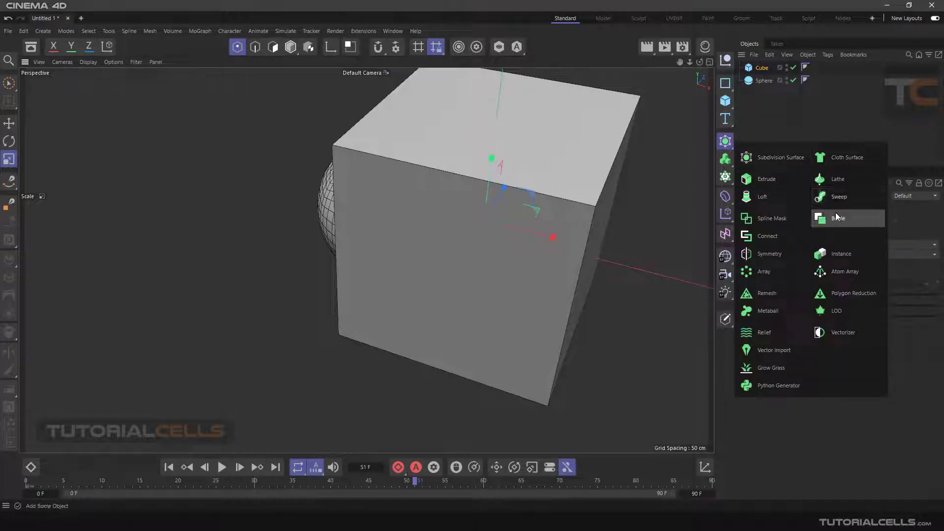
click(836, 218)
click(762, 80)
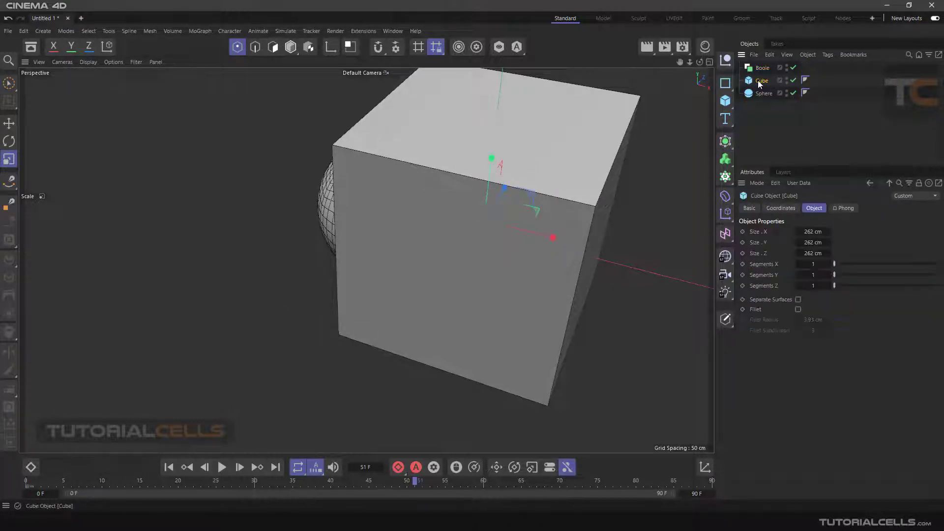
double_click(762, 94)
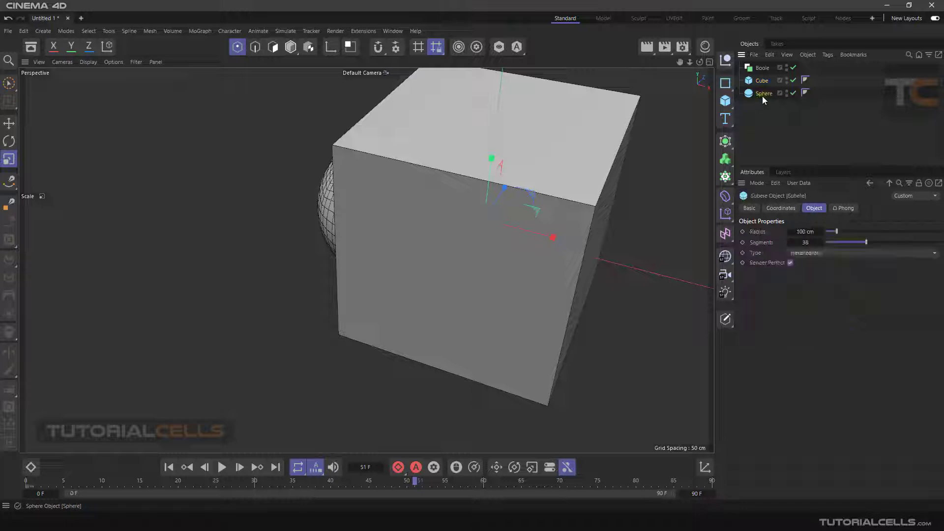
key(Return)
mouse_move(760, 94)
mouse_down()
mouse_move(762, 68)
mouse_move(771, 85)
mouse_up()
alt+drag(458, 165, 441, 145)
scroll(426, 195, up, 2)
alt+drag(426, 196, 426, 199)
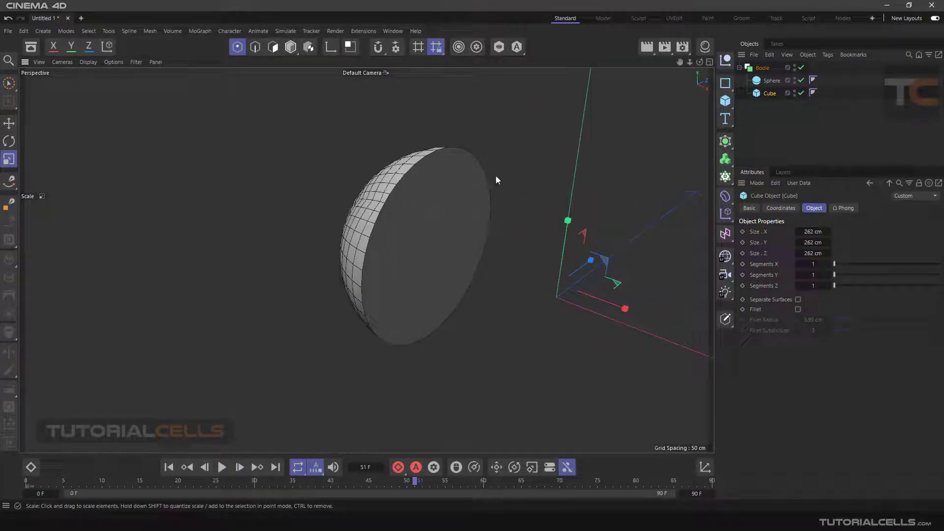
- Move the cube along the positive X axis so it cuts away less of the sphere
scroll(495, 177, down, 3)
alt+middle_drag(494, 183, 472, 164)
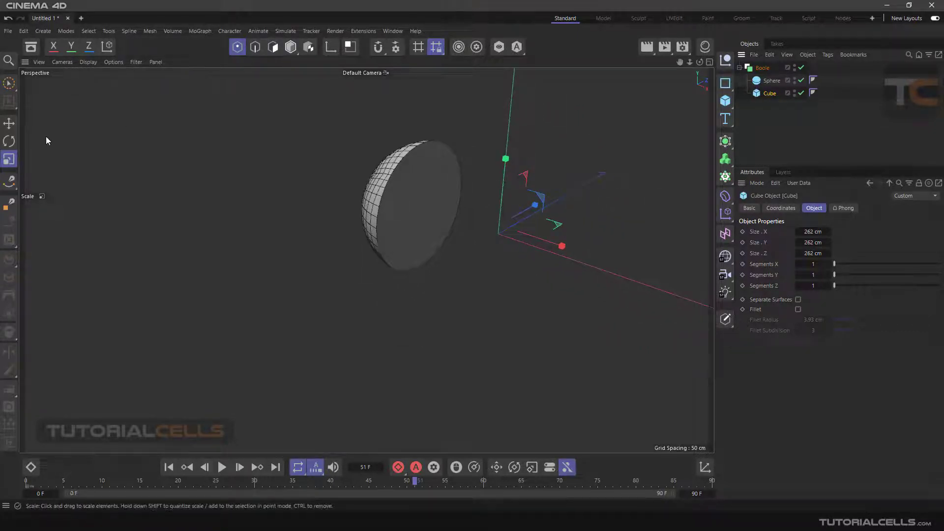
click(9, 123)
drag(561, 245, 602, 255)
scroll(474, 202, up, 4)
alt+middle_drag(485, 191, 442, 231)
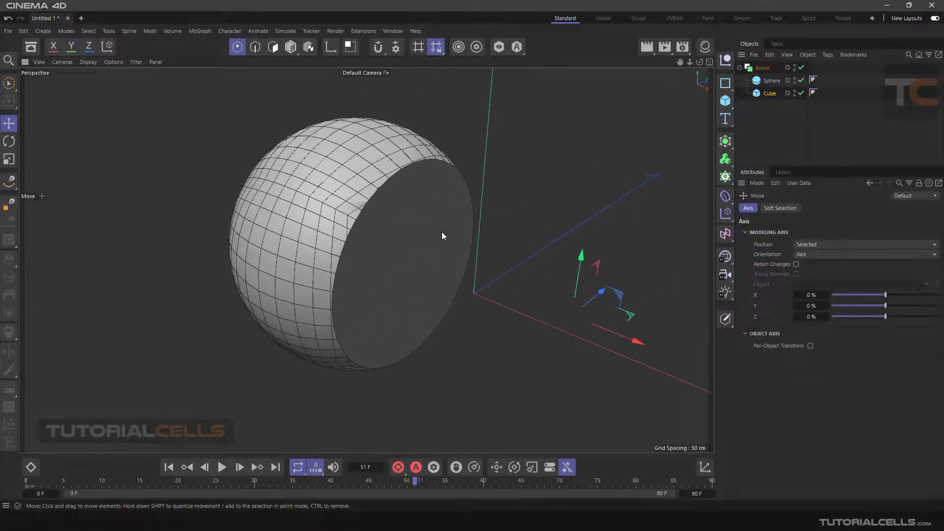
alt+drag(441, 232, 440, 219)
- Turn on the Boole's Create single object option and inspect the shading along the sphere's cut edge
click(763, 67)
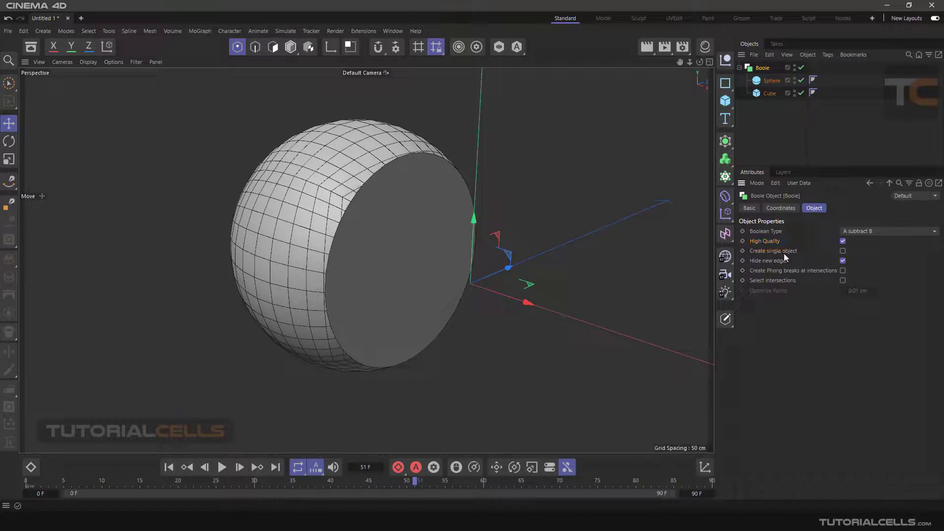
click(843, 251)
scroll(419, 203, up, 5)
scroll(341, 171, up, 2)
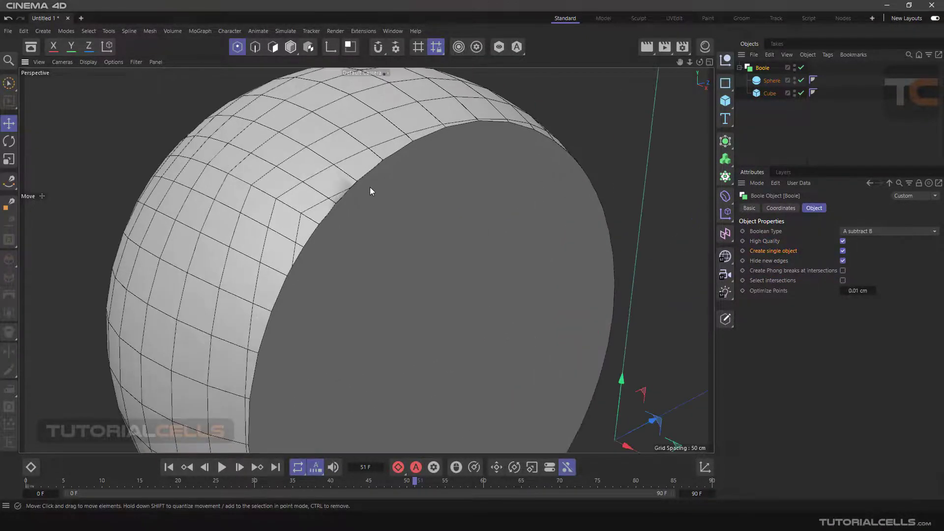
scroll(491, 212, down, 5)
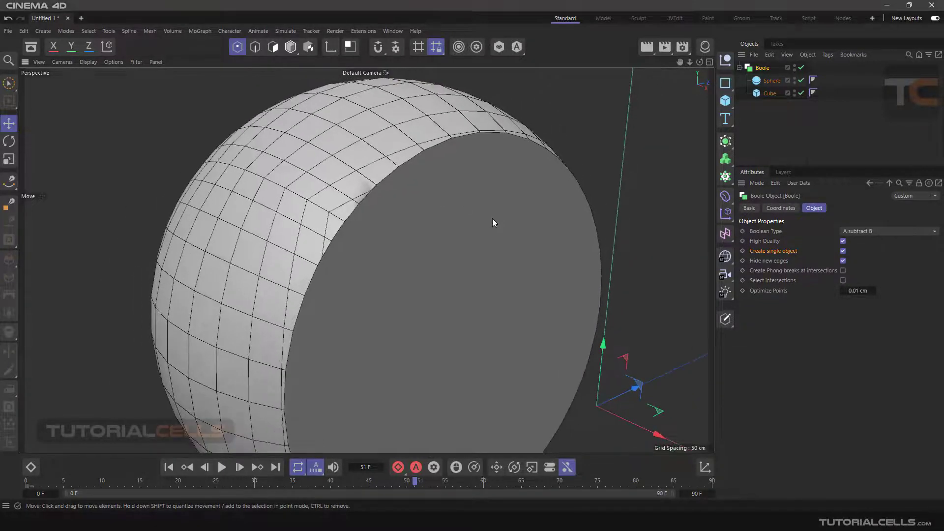
click(842, 270)
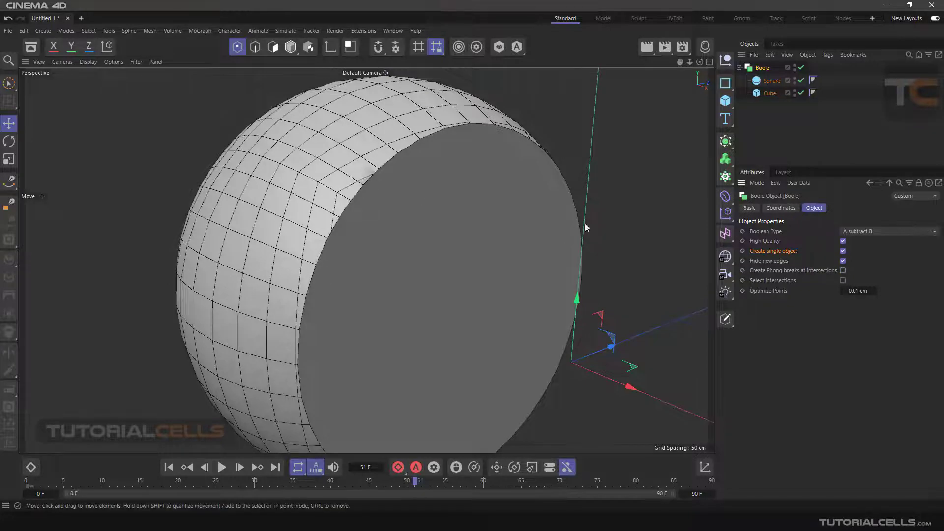
scroll(366, 175, up, 5)
scroll(380, 192, down, 3)
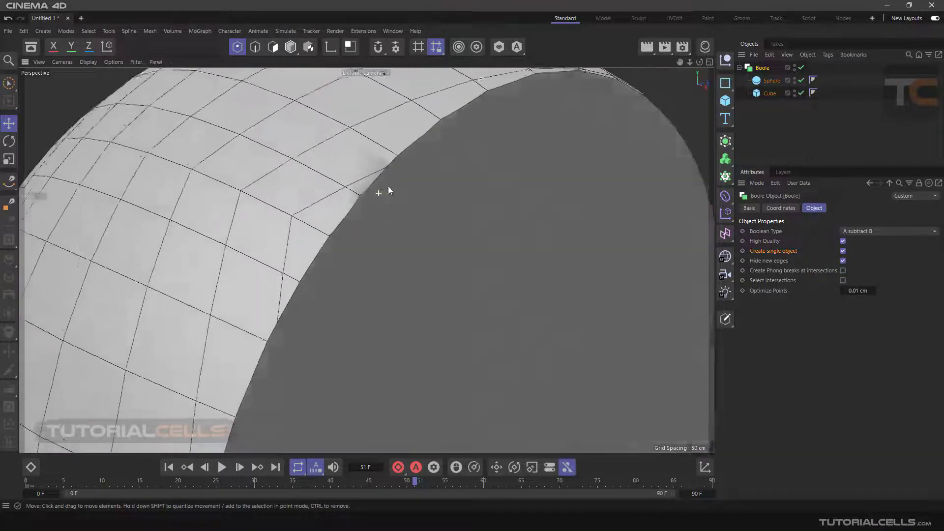
scroll(665, 158, down, 2)
scroll(639, 162, down, 3)
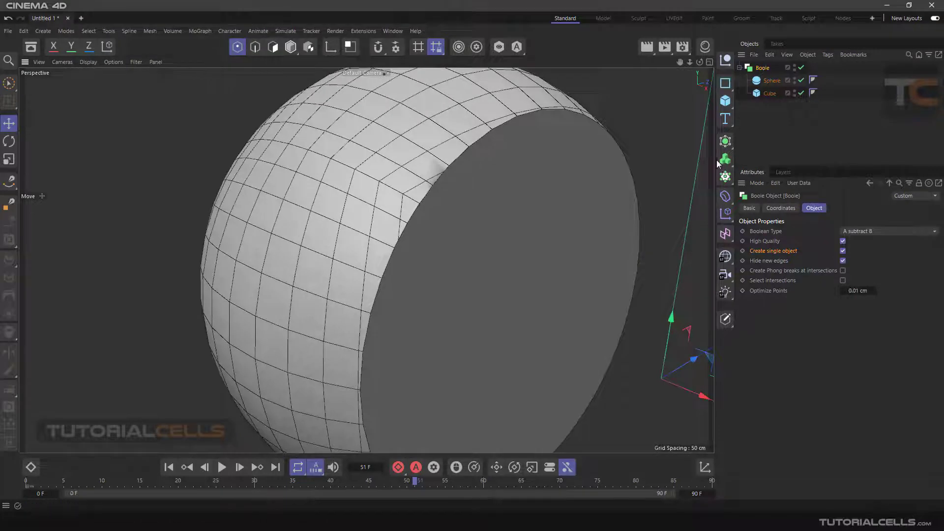
- Add a Subdivision Surface, nest the Boole in it, and inspect the smoothed cut face
drag(726, 141, 754, 158)
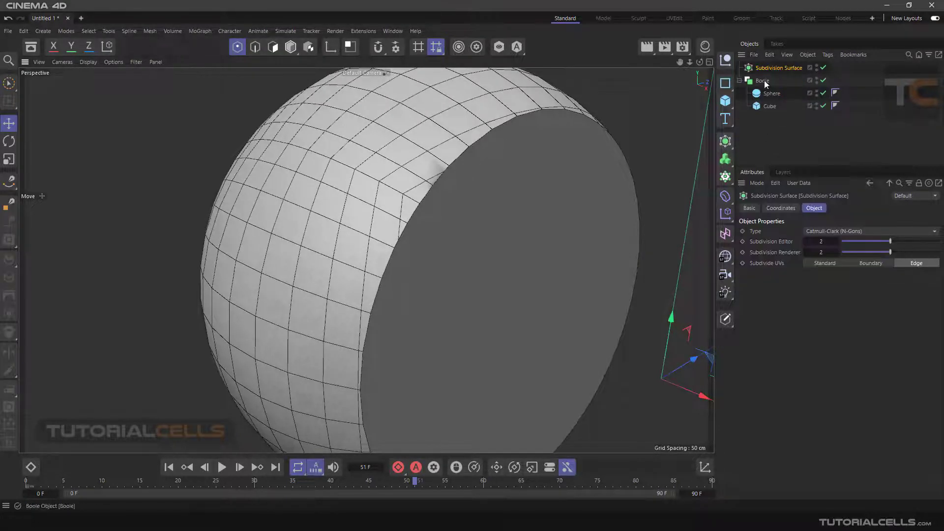
drag(762, 80, 765, 66)
alt+middle_drag(563, 181, 499, 183)
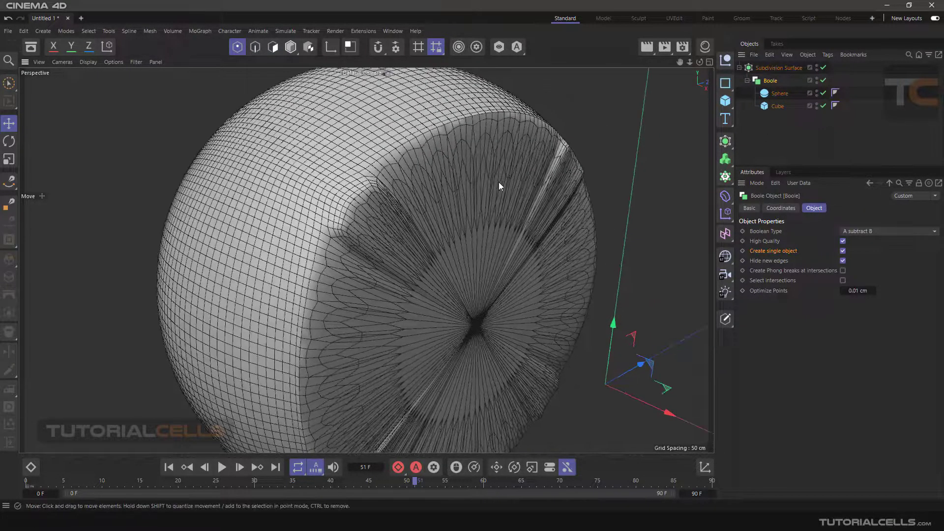
alt+drag(499, 185, 392, 168)
alt+right_drag(392, 169, 614, 214)
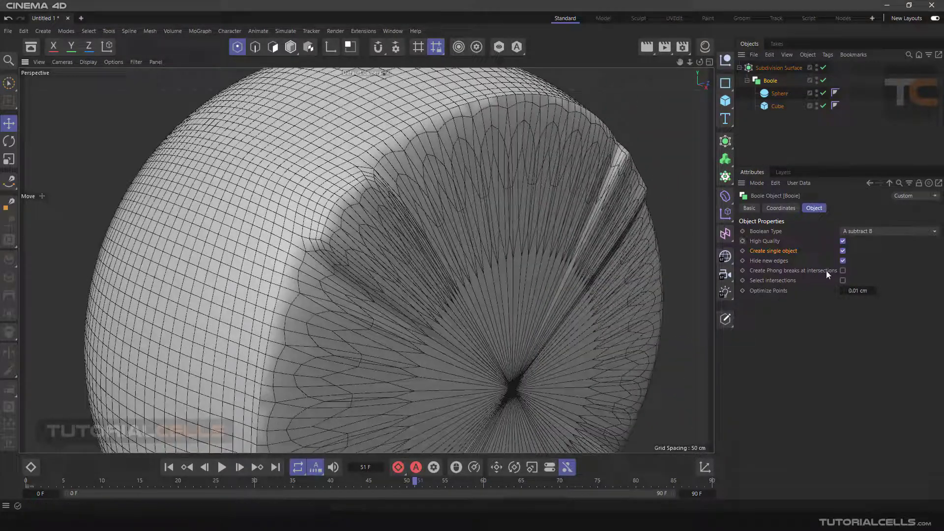
- Try Create Phong breaks at intersections on the subdivided Boole and turn it off again
click(775, 270)
scroll(450, 226, up, 4)
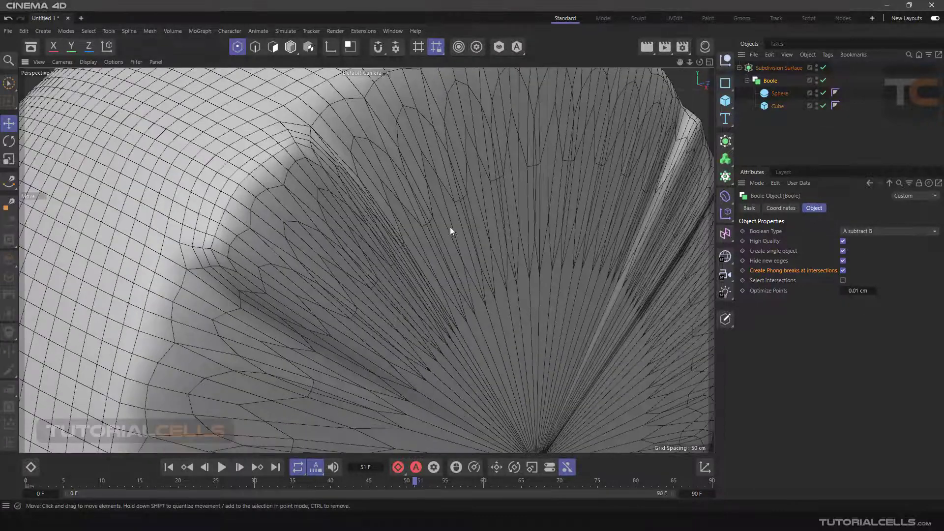
scroll(426, 212, down, 4)
click(843, 270)
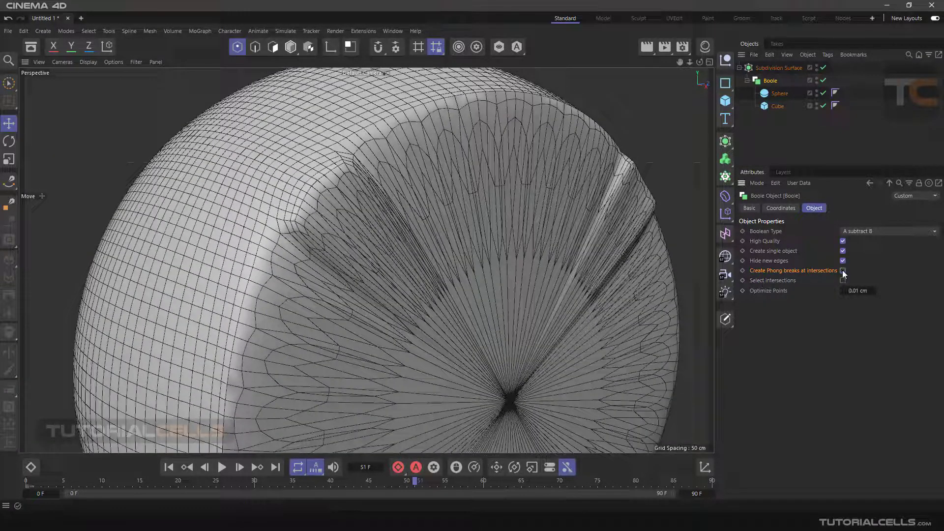
- Disable the Subdivision Surface and examine the shading artifact along the cut edge up close
click(823, 67)
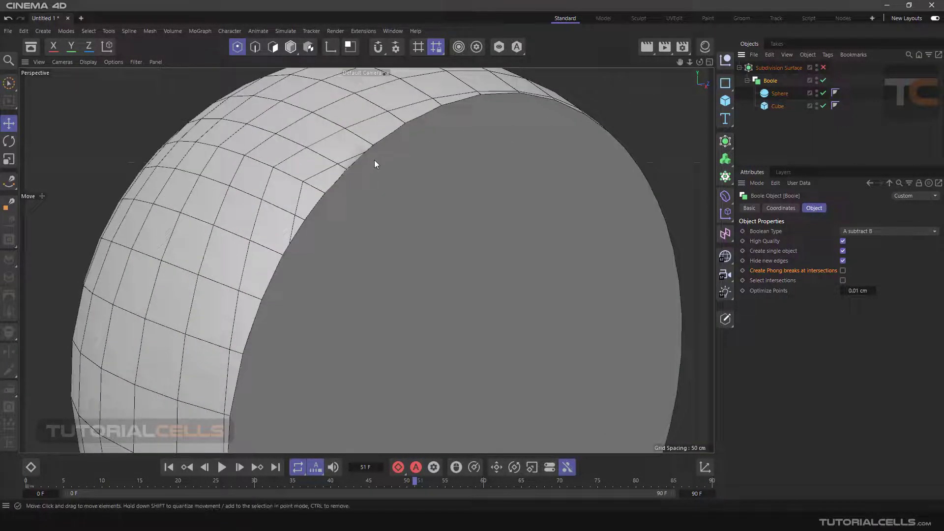
scroll(374, 160, up, 4)
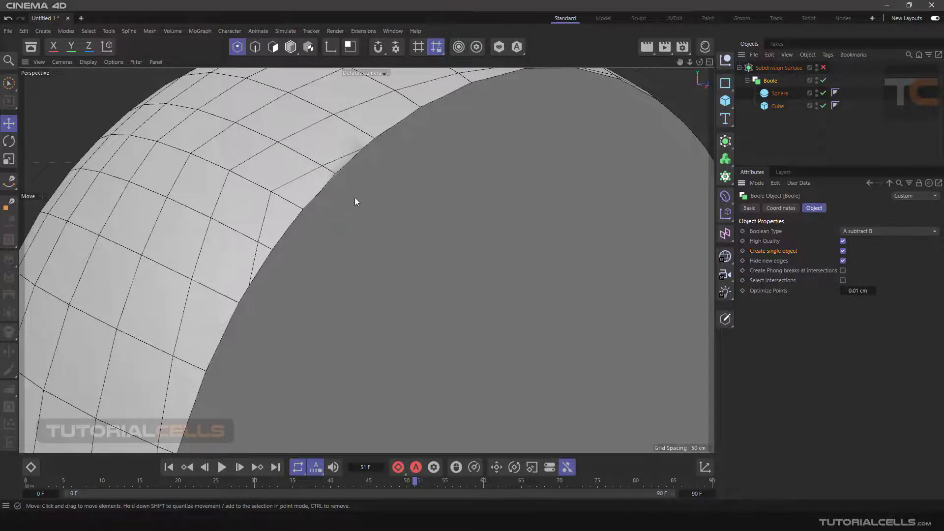
alt+drag(355, 197, 333, 162)
alt+drag(431, 206, 259, 237)
- Turn on Create Phong breaks at intersections and compare the cut with the Subdivision Surface enabled and disabled
click(843, 270)
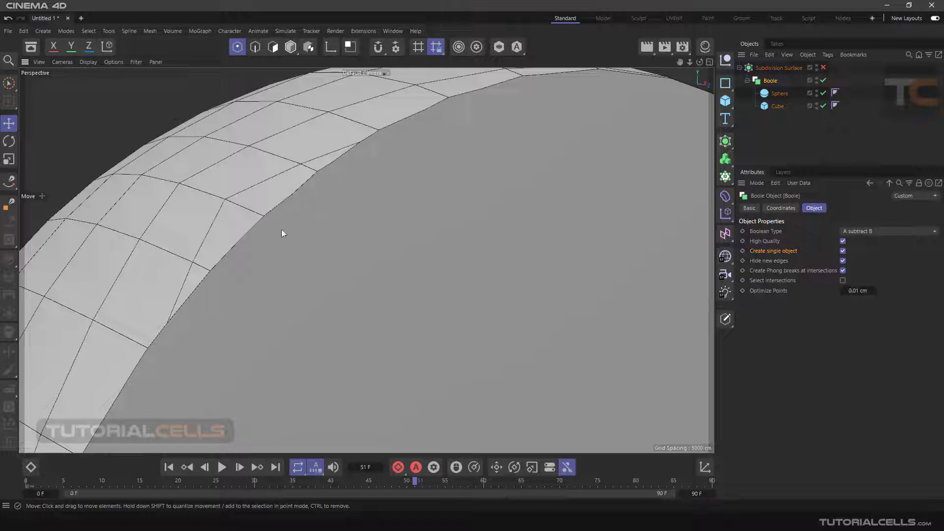
alt+drag(236, 243, 465, 228)
scroll(469, 260, down, 3)
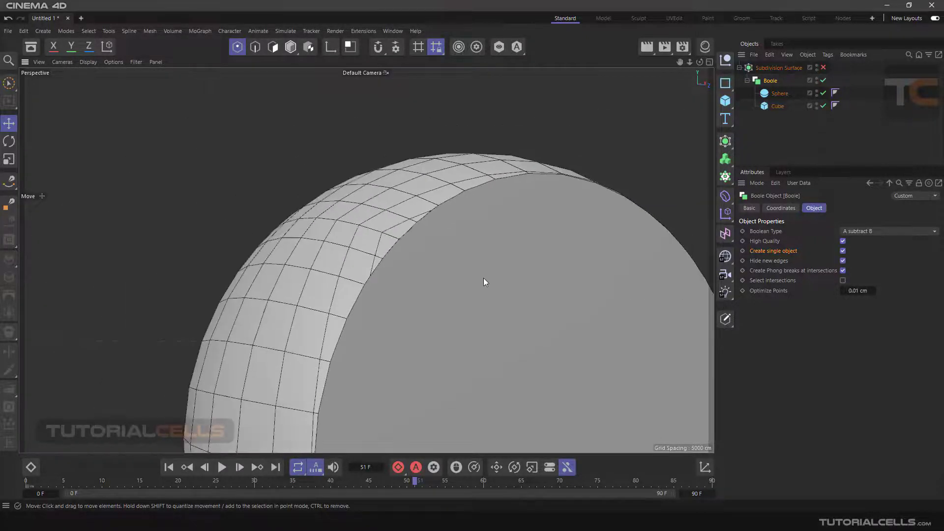
alt+middle_drag(485, 281, 451, 229)
click(823, 68)
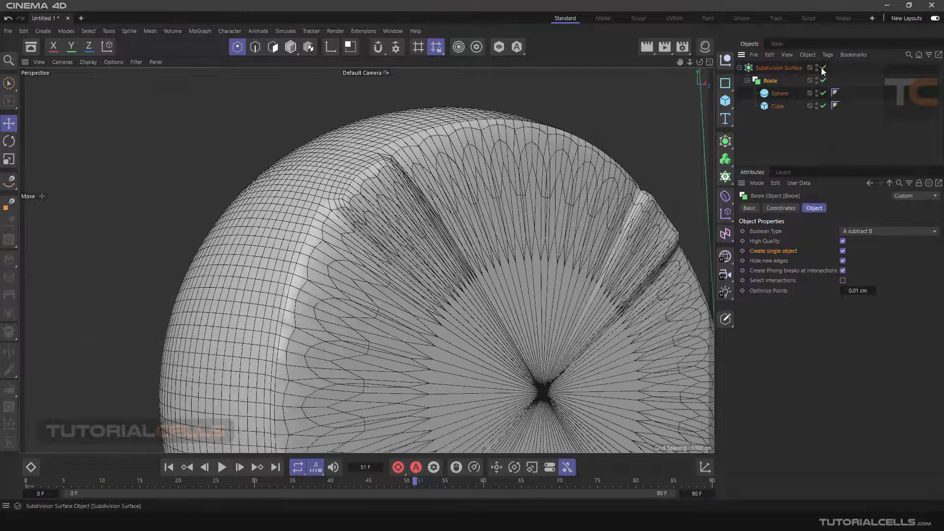
click(823, 68)
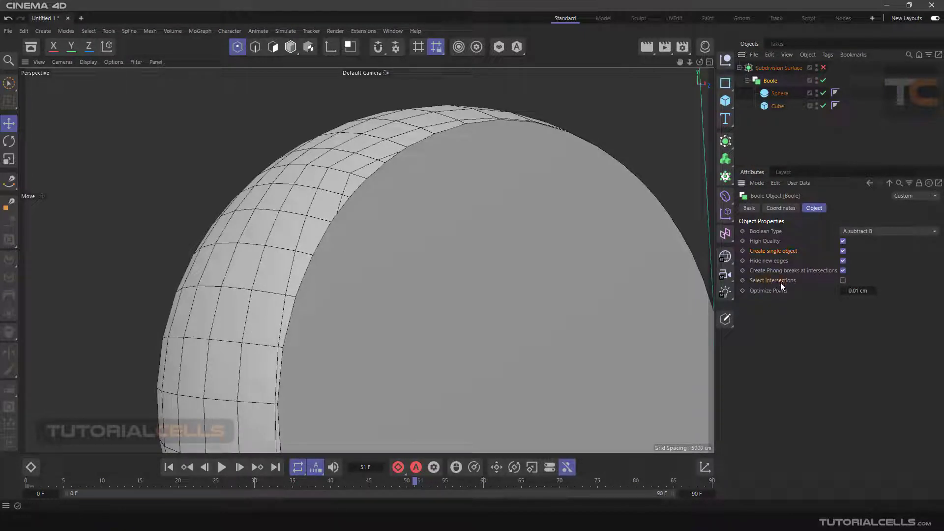
- Turn on the Boole's Select intersections option and delete the Subdivision Surface while keeping the Boole
scroll(474, 231, down, 5)
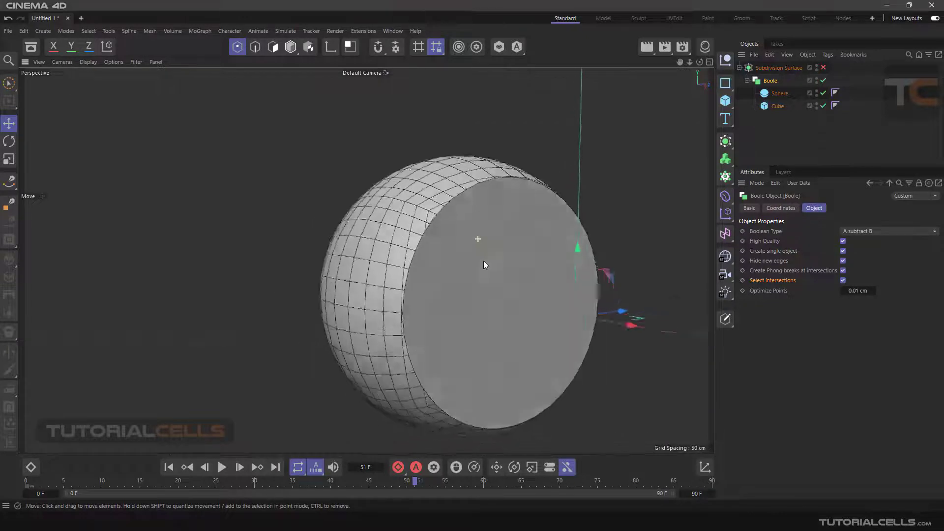
drag(766, 81, 757, 139)
click(776, 68)
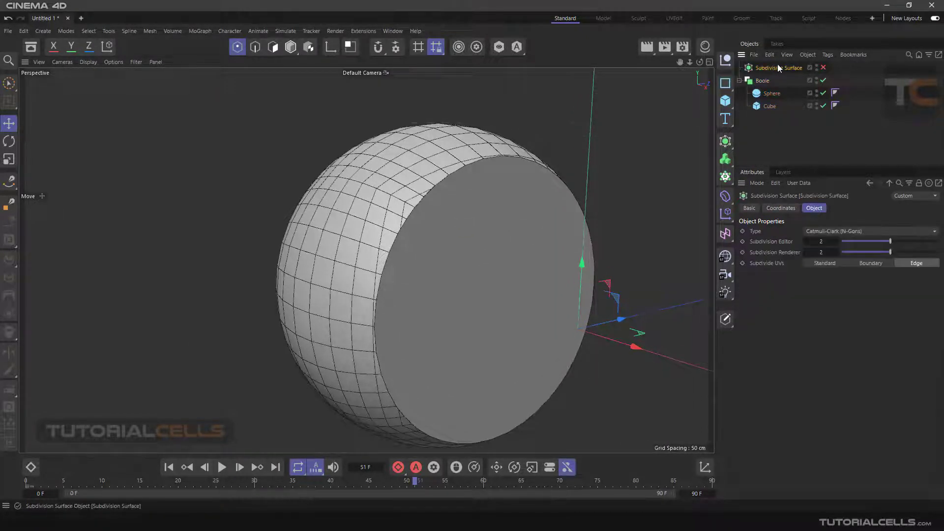
key(Delete)
- Convert the Boole into an editable polygon object
click(771, 68)
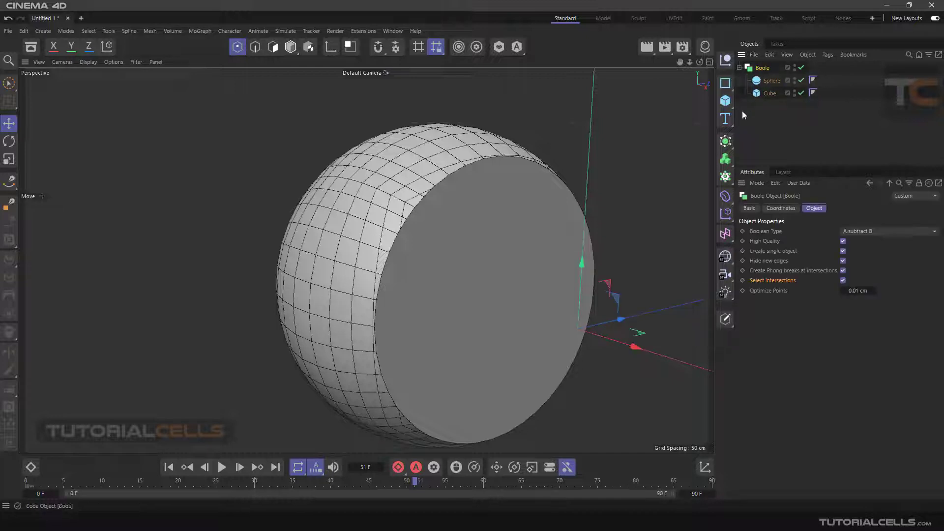
click(726, 320)
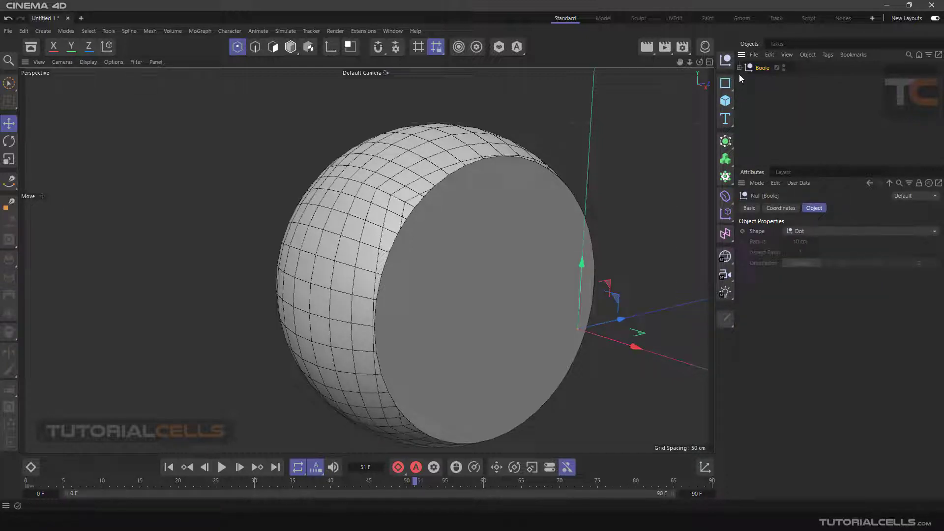
key(ctrl+z)
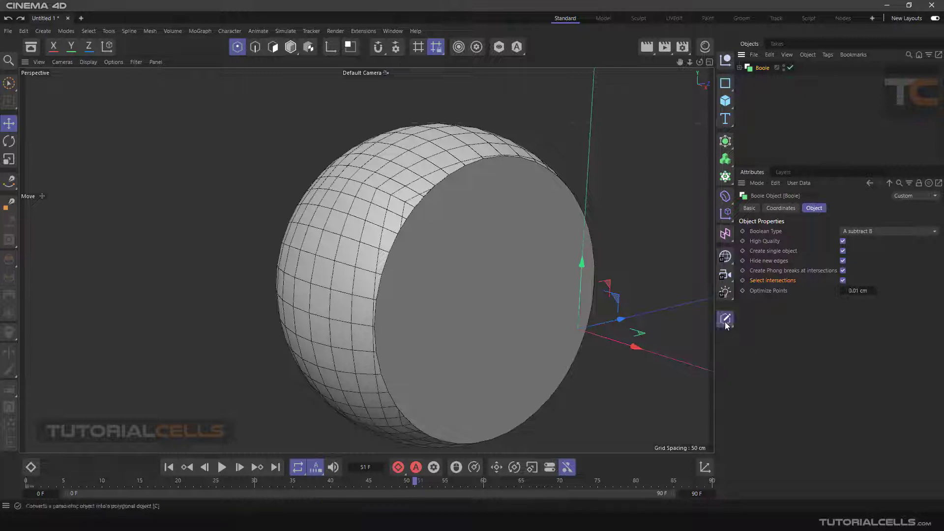
key(ctrl+y)
- Select the converted Sphere-Cube mesh and switch to Edges mode to inspect the edge selection around the cut
click(770, 82)
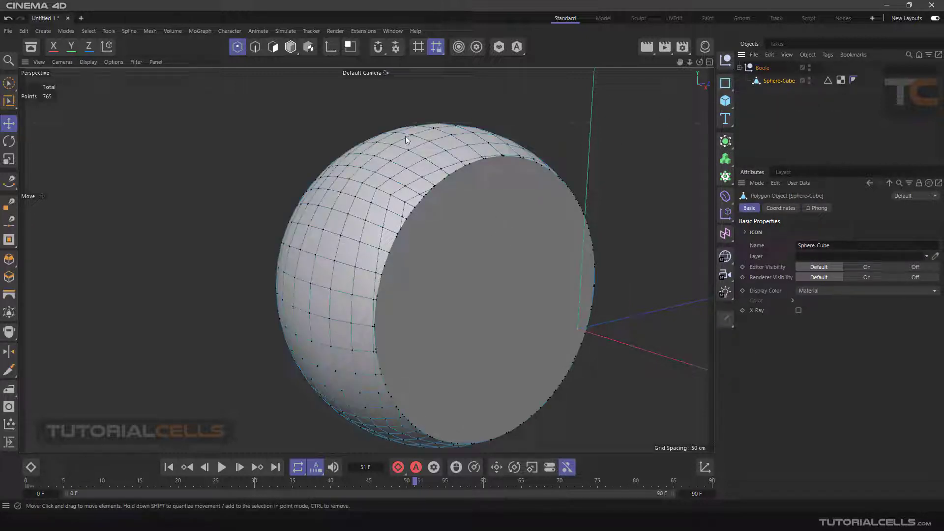
click(255, 46)
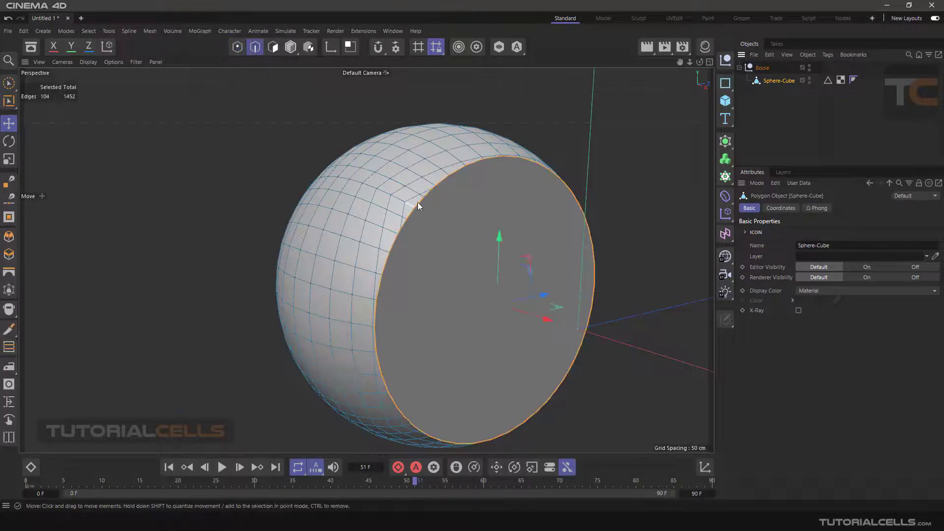
alt+drag(541, 283, 451, 182)
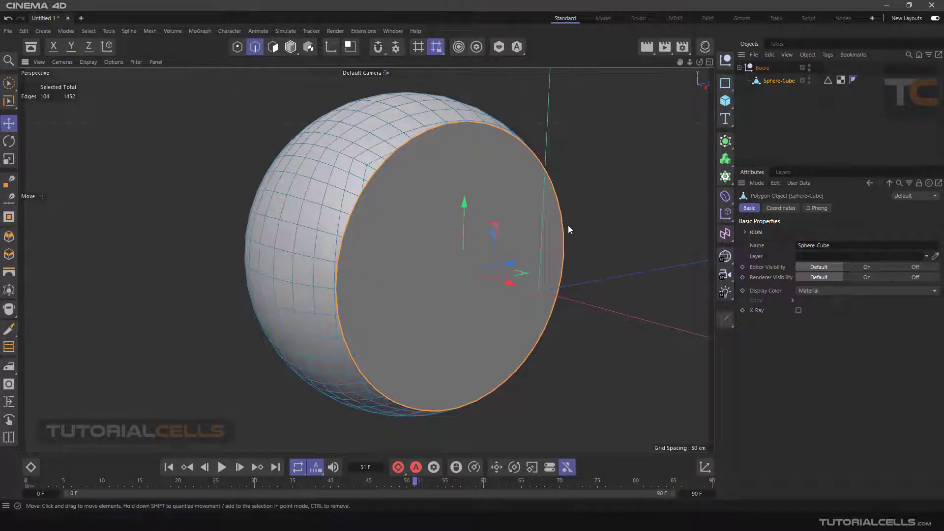
mouse_move(506, 280)
mouse_down()
mouse_move(520, 290)
mouse_move(512, 276)
mouse_move(512, 285)
mouse_up()
- Add another Boole generator and turn on its Select intersections option
click(725, 143)
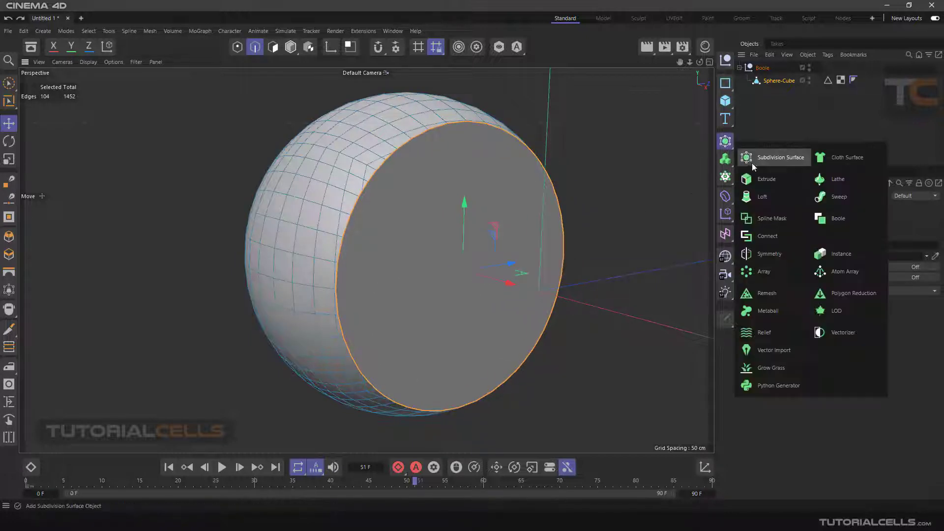
click(828, 255)
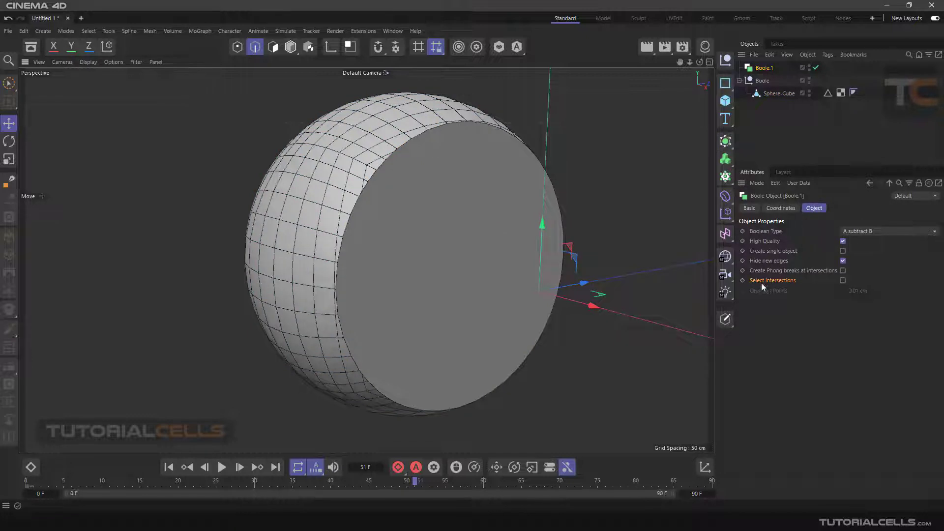
click(843, 281)
alt+drag(542, 194, 517, 211)
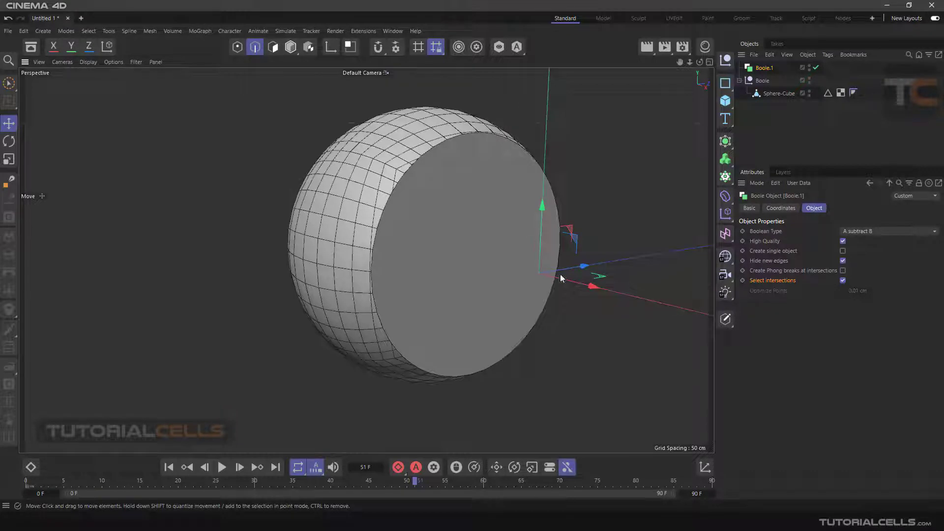